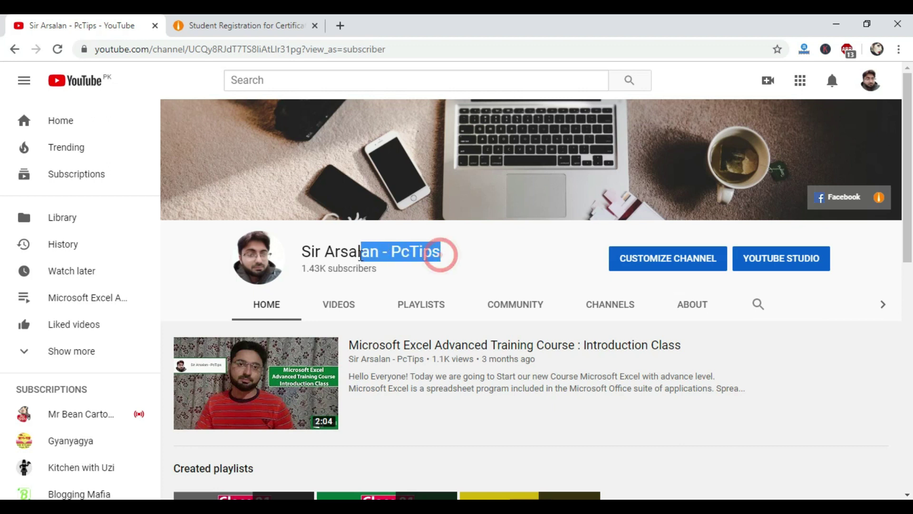
Step: Switch to the student registration page for certificates and look through its course details and enrollment form
{"action": "left_click", "coordinate": [504, 262]}
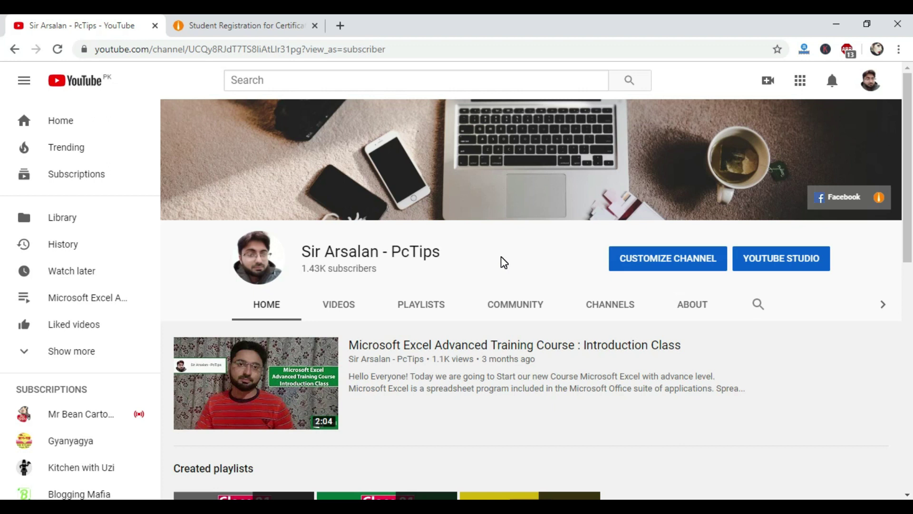
{"action": "left_click", "coordinate": [234, 22]}
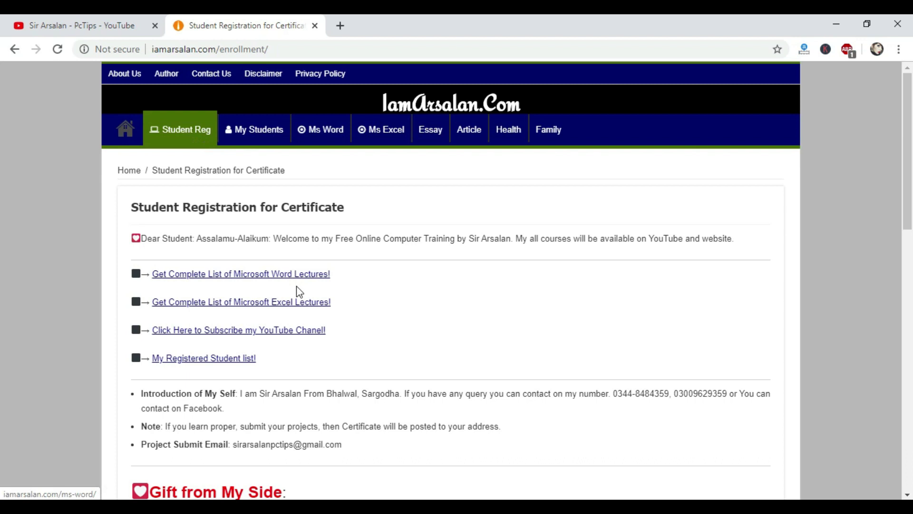
{"action": "scroll", "coordinate": [298, 291], "scroll_direction": "down", "scroll_amount": 15}
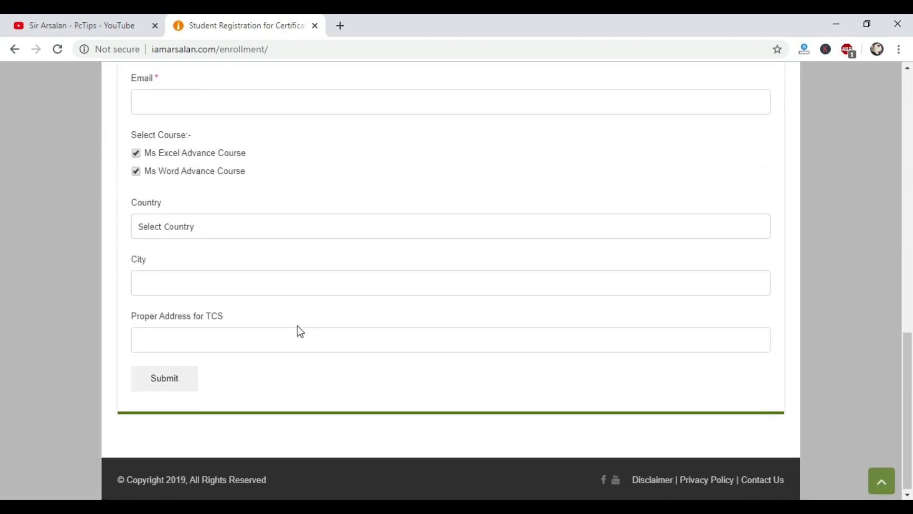
{"action": "scroll", "coordinate": [299, 331], "scroll_direction": "up", "scroll_amount": 12}
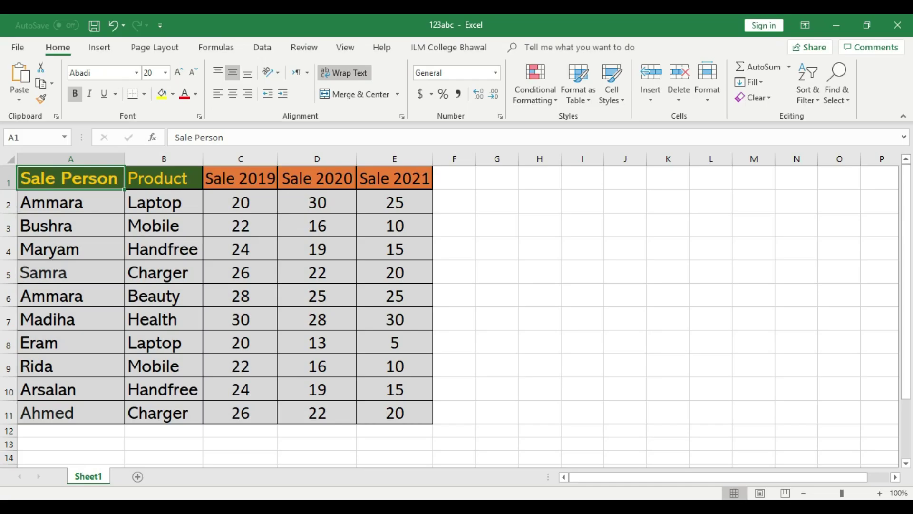
Step: Switch to the 123abc workbook in Excel and review the Sale Person, Product, Sale 2019, Sale 2020 and Sale 2021 columns
{"action": "left_click", "coordinate": [553, 364]}
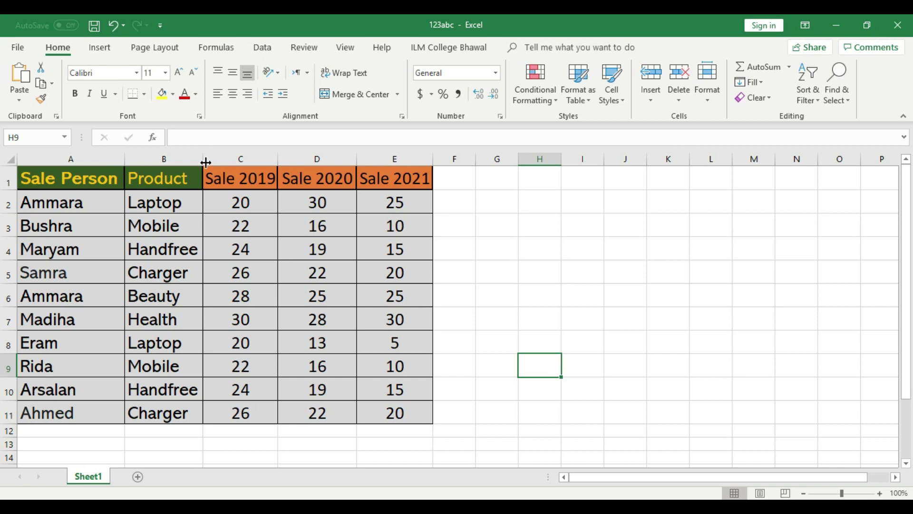
{"action": "left_click", "coordinate": [108, 156]}
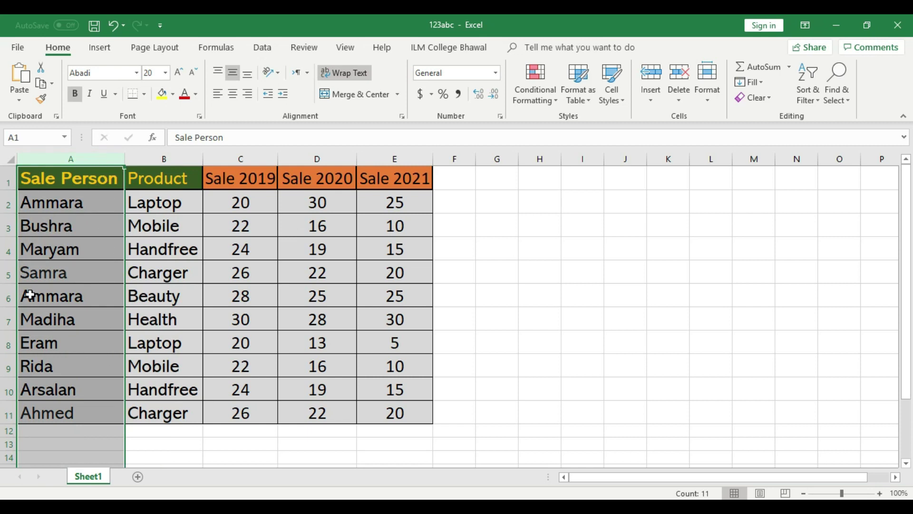
{"action": "left_click", "coordinate": [176, 160]}
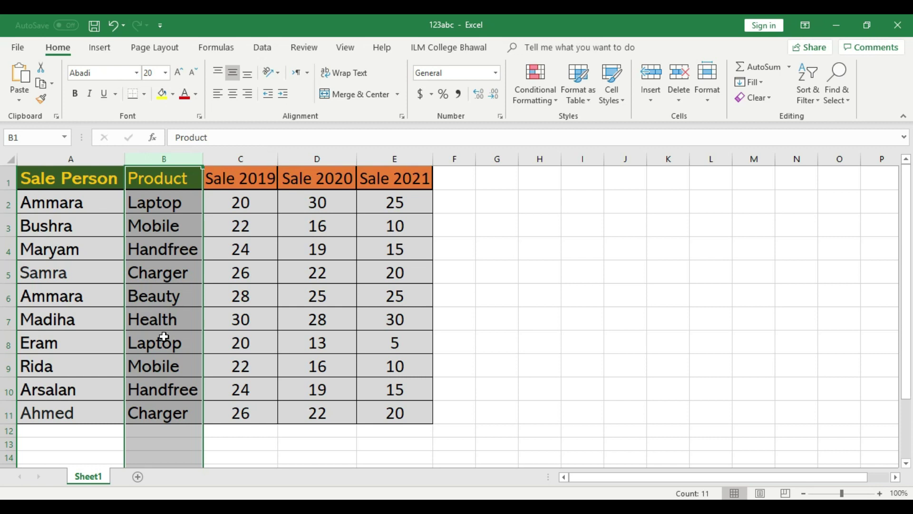
{"action": "left_click", "coordinate": [41, 208]}
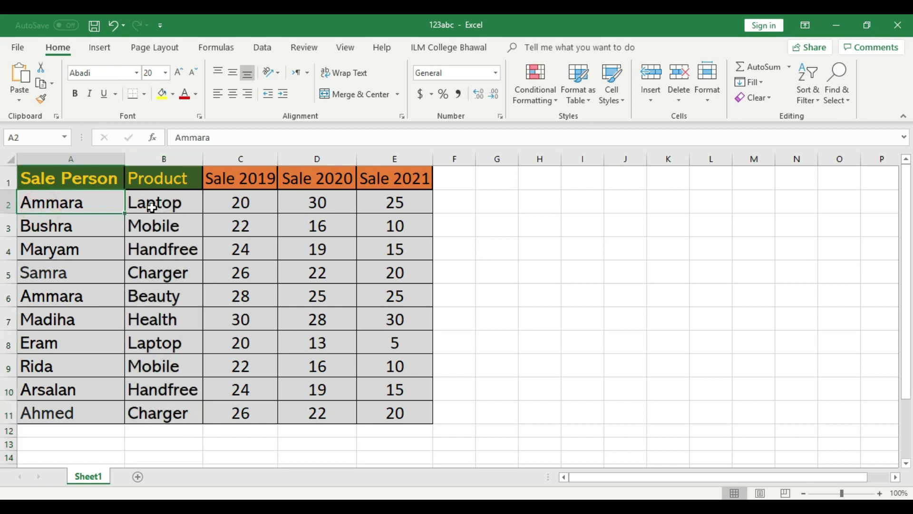
{"action": "left_click", "coordinate": [149, 205]}
{"action": "left_click", "coordinate": [257, 157]}
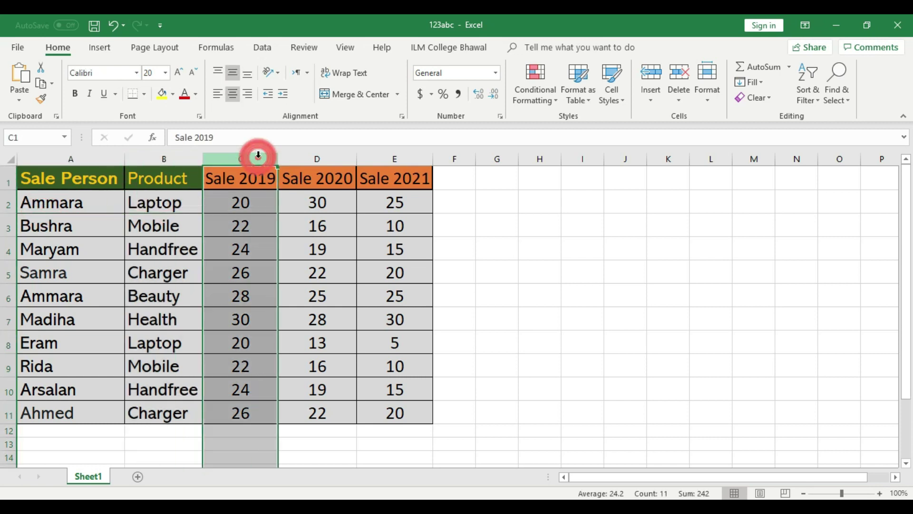
{"action": "left_click", "coordinate": [343, 161]}
{"action": "left_click", "coordinate": [393, 158]}
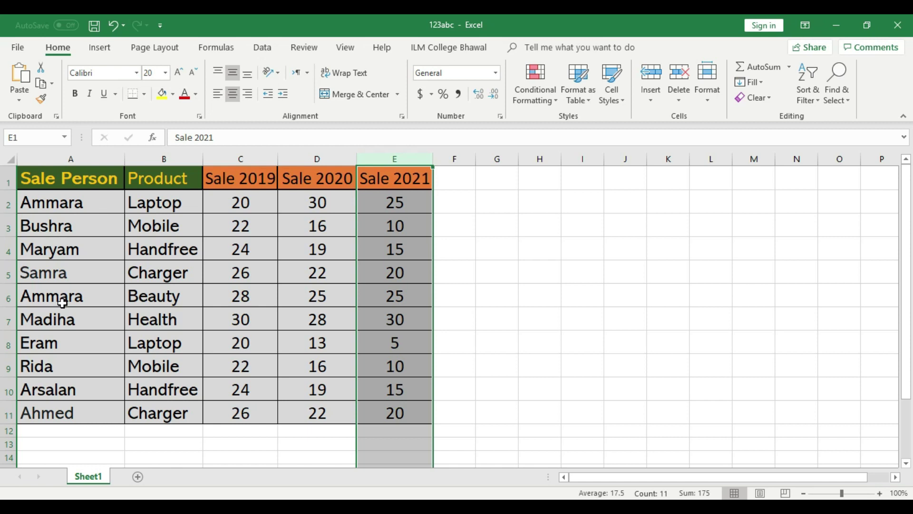
Step: Examine the first salesperson's record across row 2 and the full extent of the sales table A1:E11
{"action": "left_click", "coordinate": [66, 205]}
{"action": "left_click", "coordinate": [159, 204]}
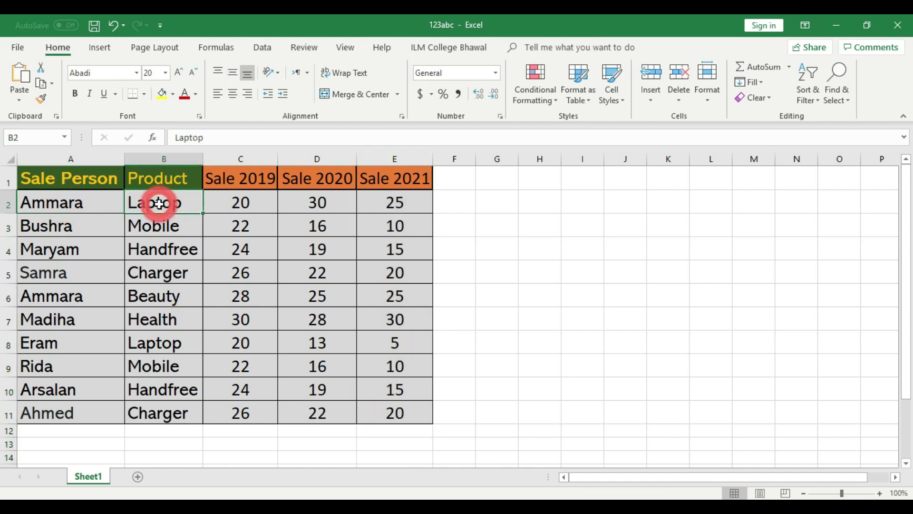
{"action": "left_click", "coordinate": [225, 205]}
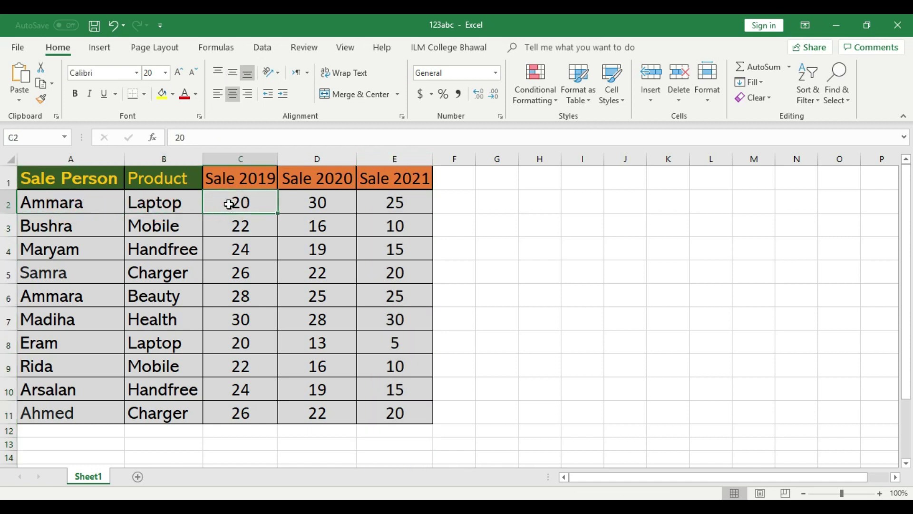
{"action": "left_click", "coordinate": [327, 204]}
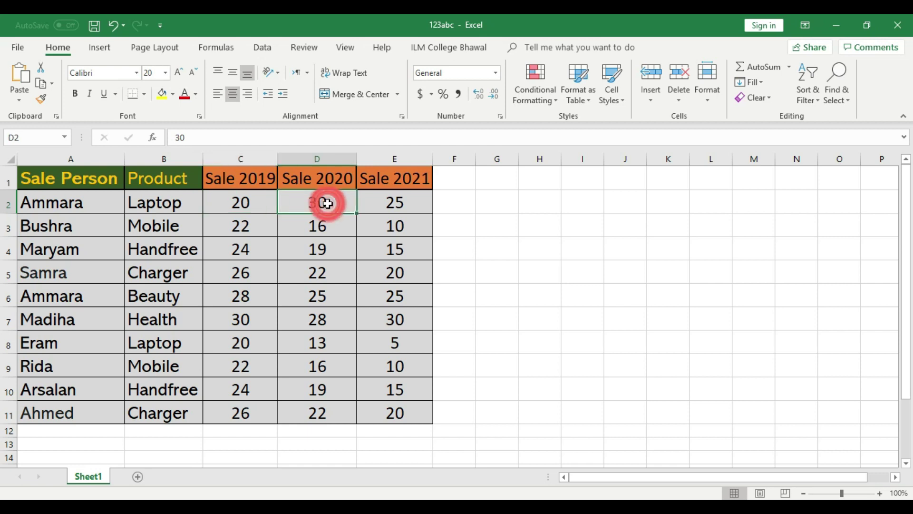
{"action": "left_click", "coordinate": [412, 210]}
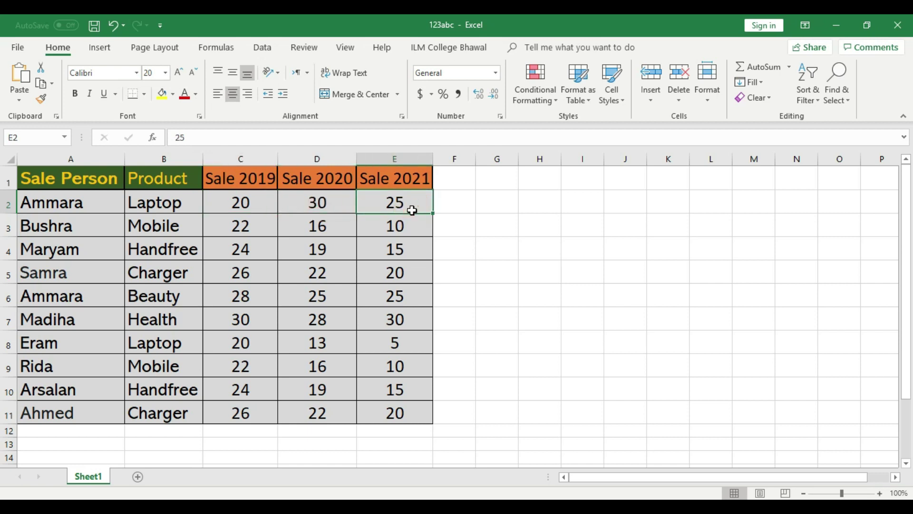
{"action": "left_click", "coordinate": [463, 214]}
{"action": "left_click_drag", "start_coordinate": [407, 412], "coordinate": [28, 175]}
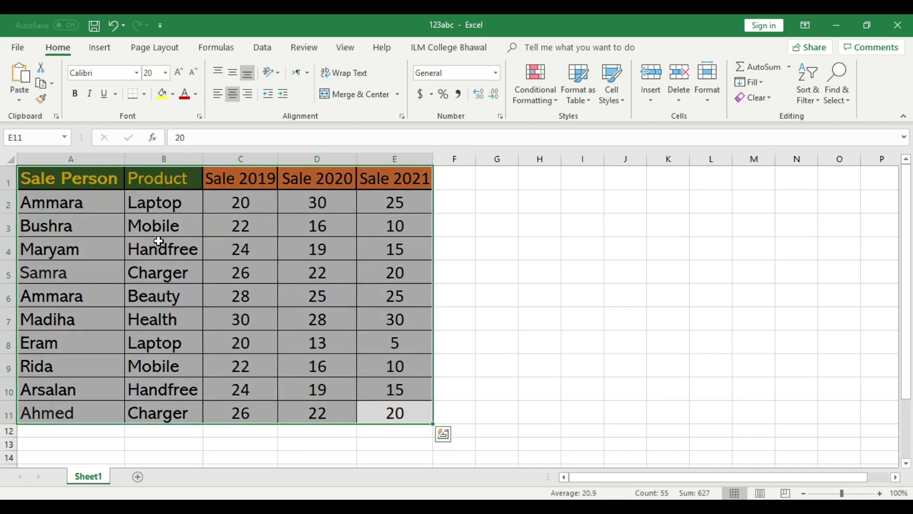
{"action": "left_click", "coordinate": [481, 285]}
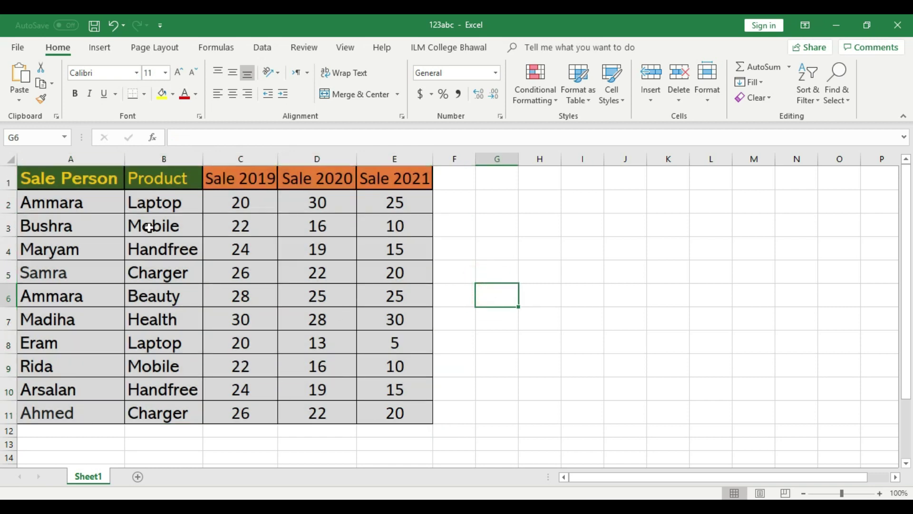
Step: Insert a 2-D clustered column chart based on the sales table starting at A1
{"action": "left_click", "coordinate": [60, 174]}
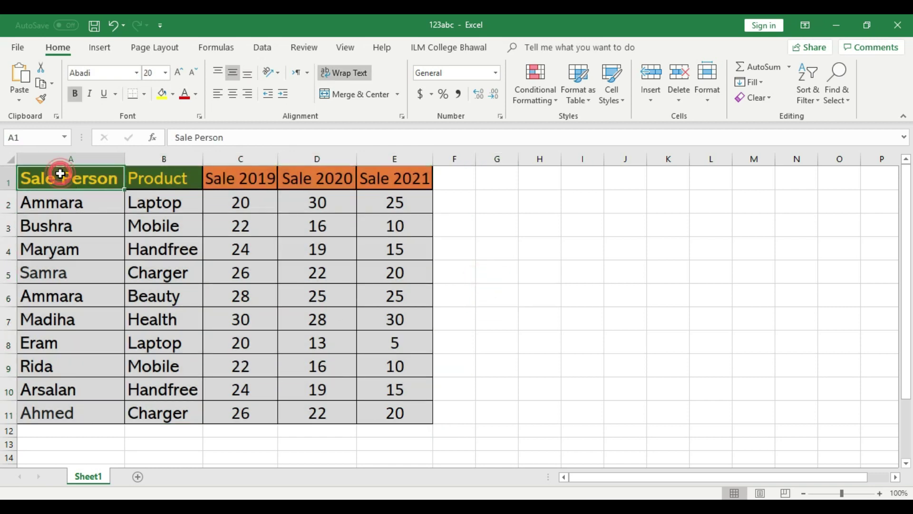
{"action": "left_click", "coordinate": [100, 49]}
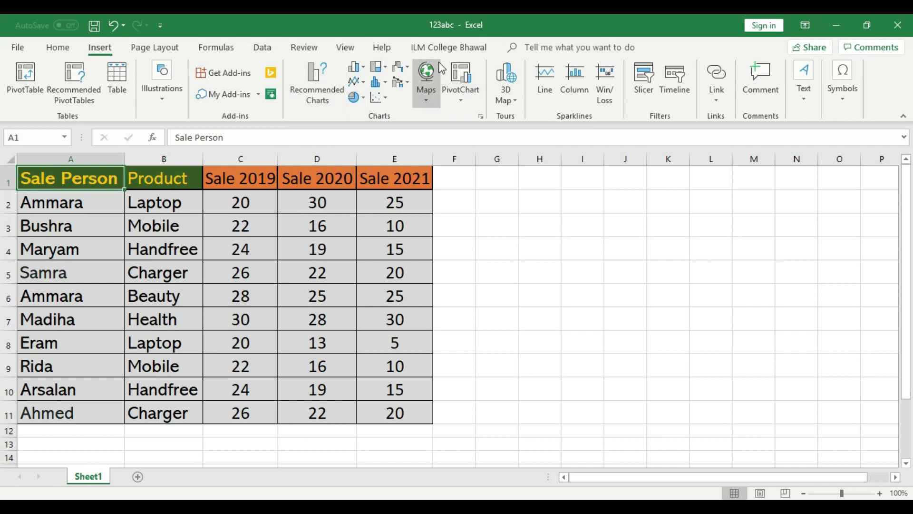
{"action": "left_click", "coordinate": [365, 72]}
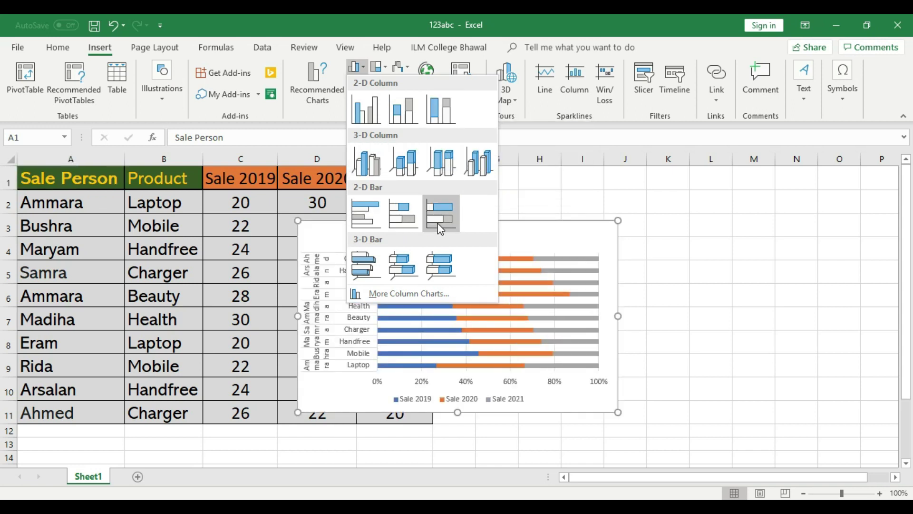
{"action": "left_click", "coordinate": [367, 113]}
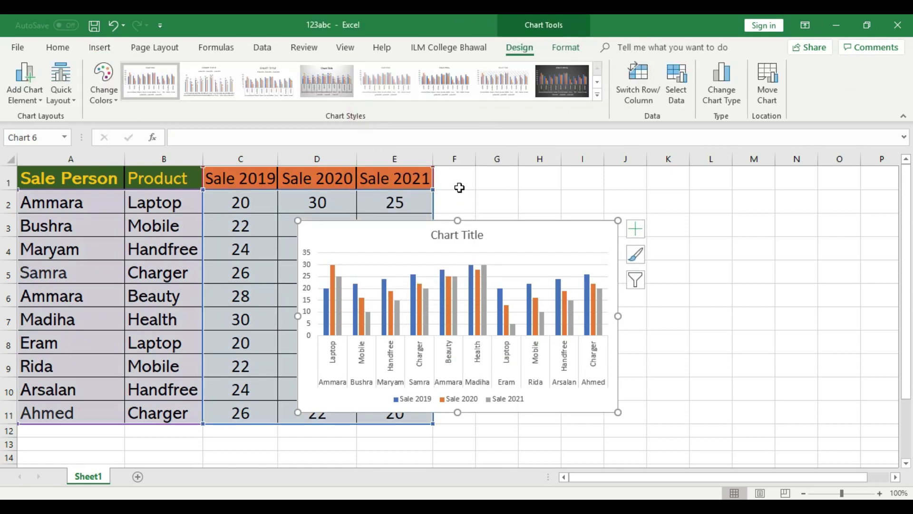
Step: Enlarge the column chart and place it beside the sales table, spanning about columns F to O
{"action": "left_click_drag", "start_coordinate": [509, 241], "coordinate": [553, 198]}
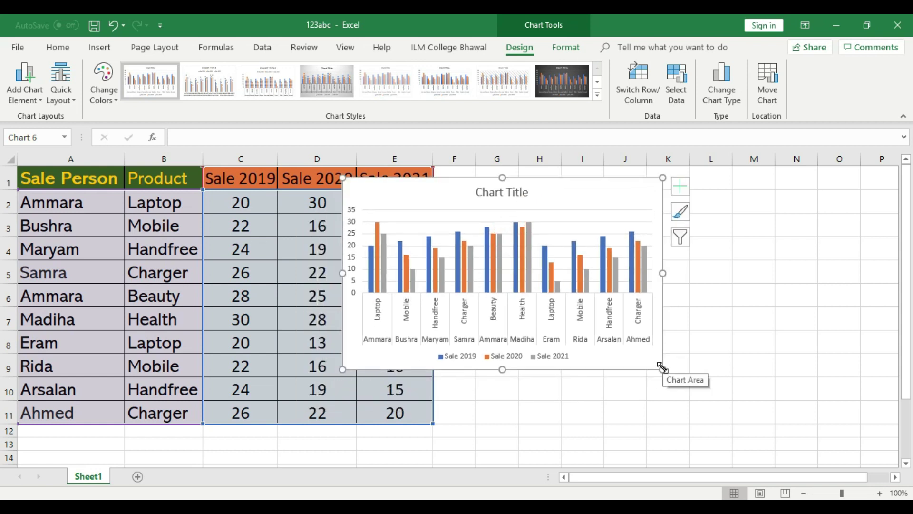
{"action": "left_click_drag", "start_coordinate": [662, 367], "coordinate": [737, 398]}
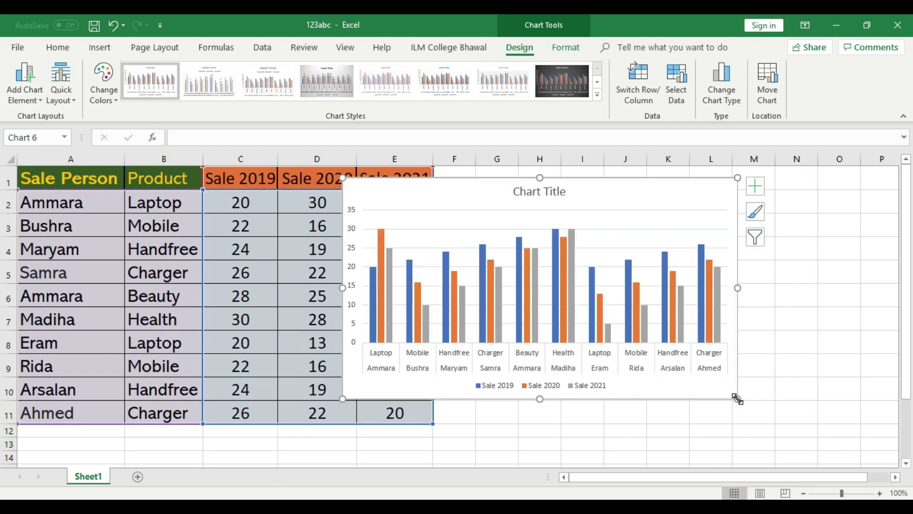
{"action": "key", "text": "ctrl+z"}
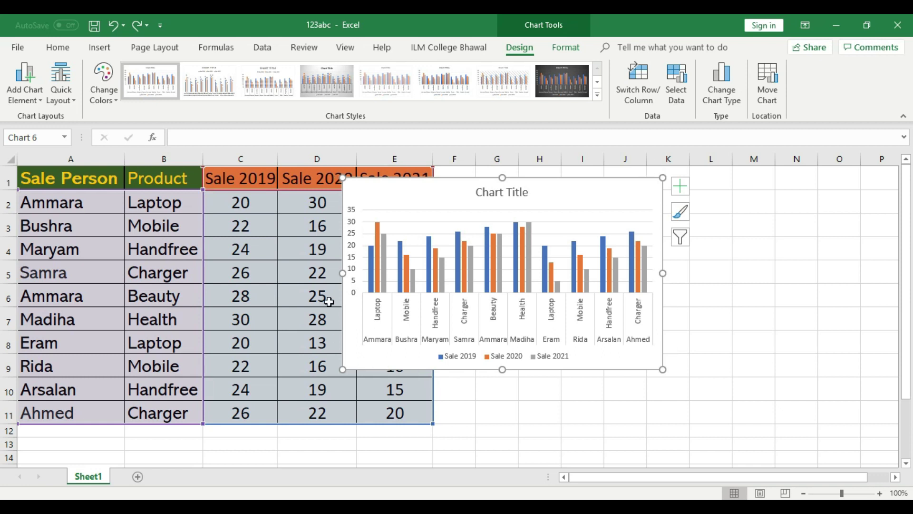
{"action": "left_click_drag", "start_coordinate": [663, 369], "coordinate": [768, 438]}
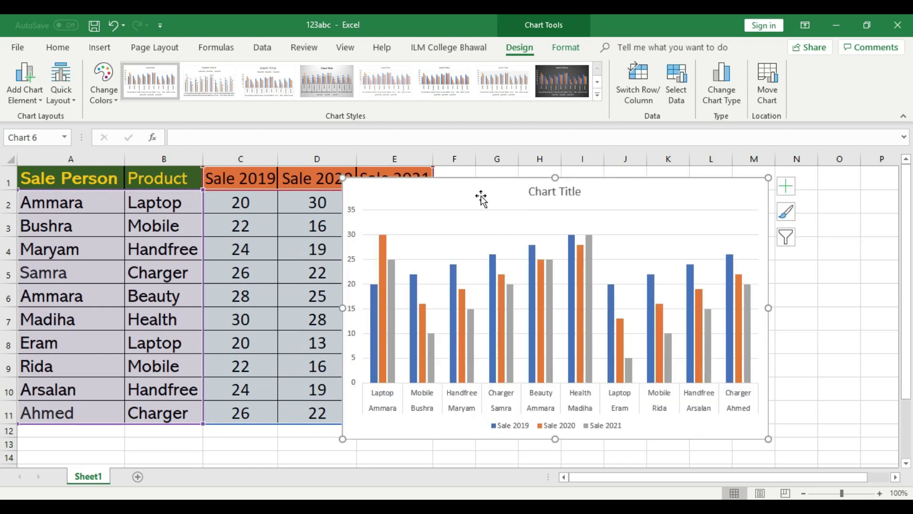
{"action": "mouse_move", "coordinate": [482, 188]}
{"action": "left_mouse_down"}
{"action": "mouse_move", "coordinate": [558, 187]}
{"action": "mouse_move", "coordinate": [570, 177]}
{"action": "left_mouse_up"}
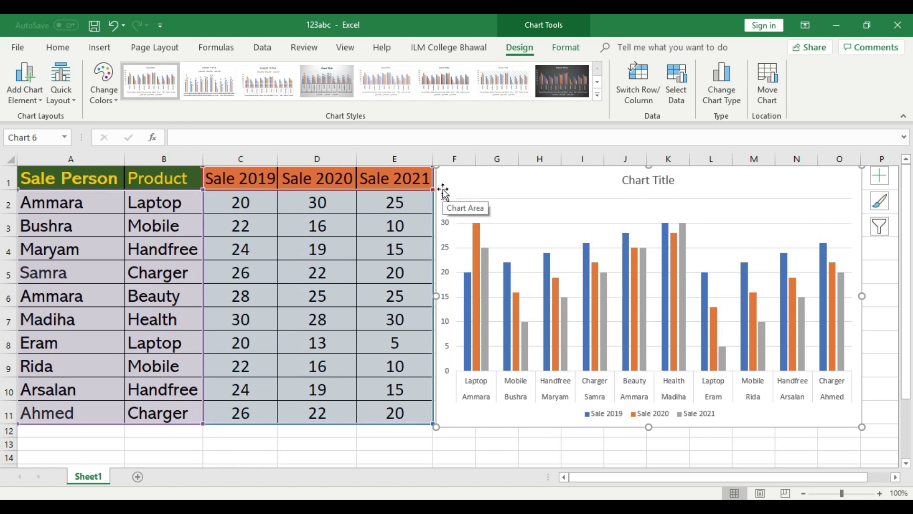
Step: Compare the sales figures in C2:E11 with the chart, inspecting the first salesperson's Laptop columns for all three years
{"action": "left_click", "coordinate": [204, 260]}
{"action": "left_click_drag", "start_coordinate": [239, 199], "coordinate": [395, 413]}
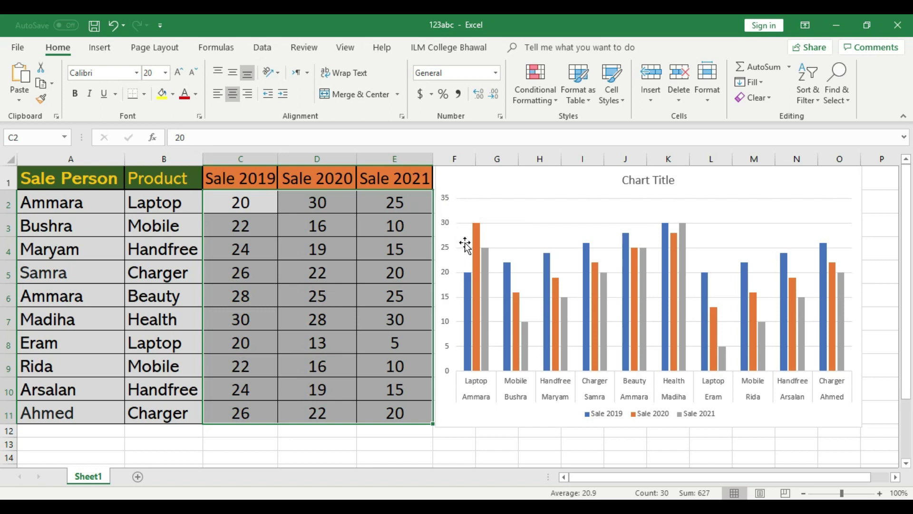
{"action": "left_click", "coordinate": [415, 296]}
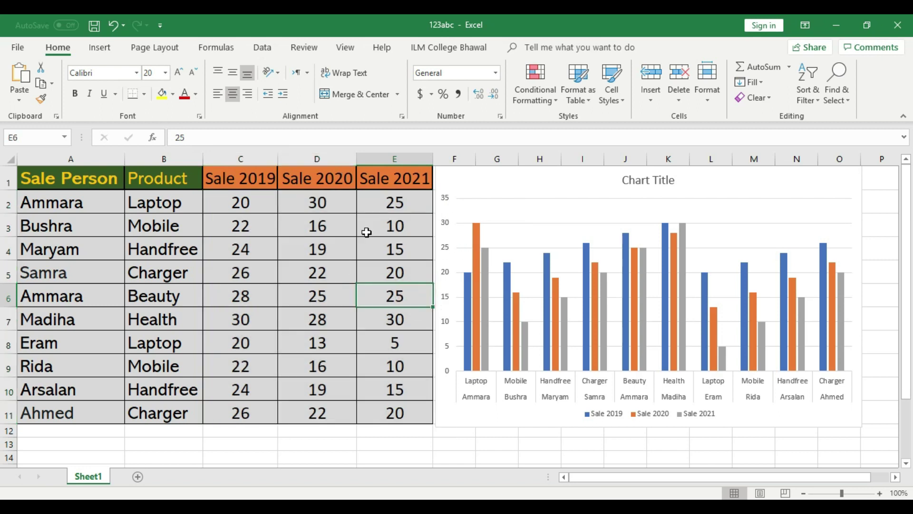
{"action": "left_click", "coordinate": [393, 321]}
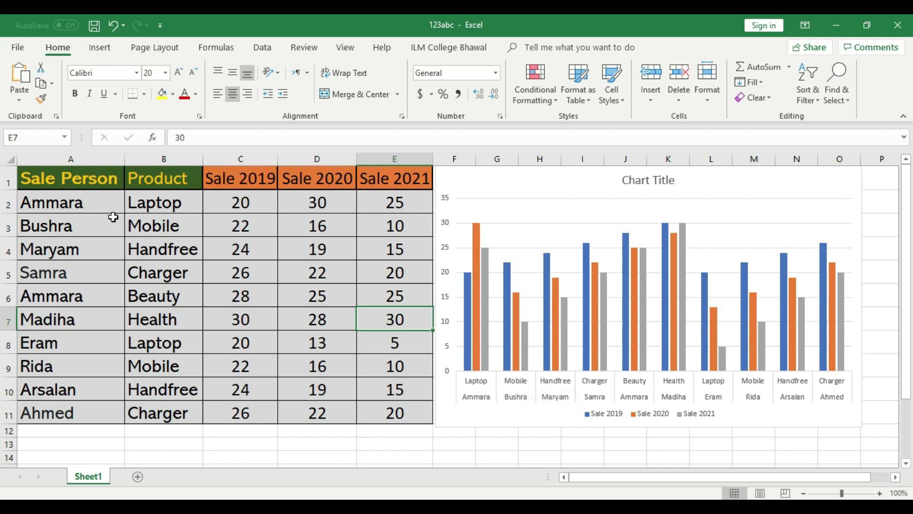
{"action": "left_click", "coordinate": [95, 199]}
{"action": "left_click", "coordinate": [190, 200]}
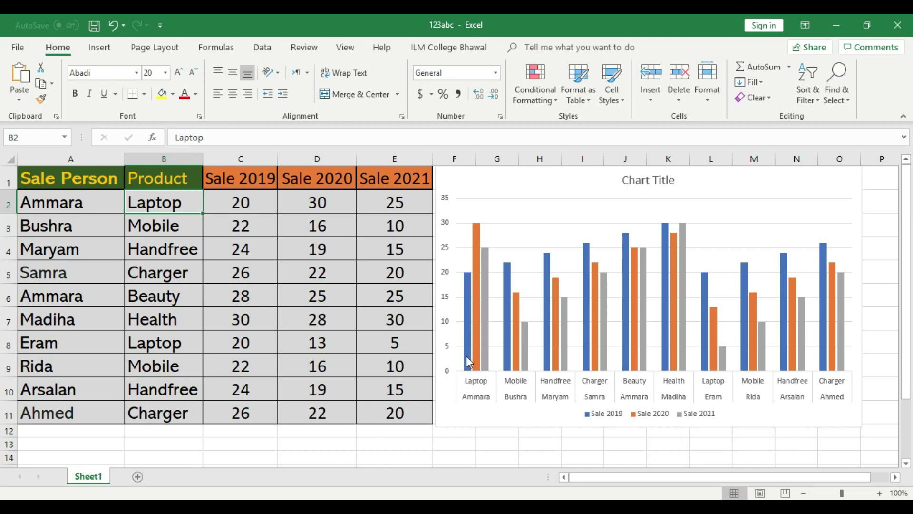
{"action": "mouse_move", "coordinate": [466, 358]}
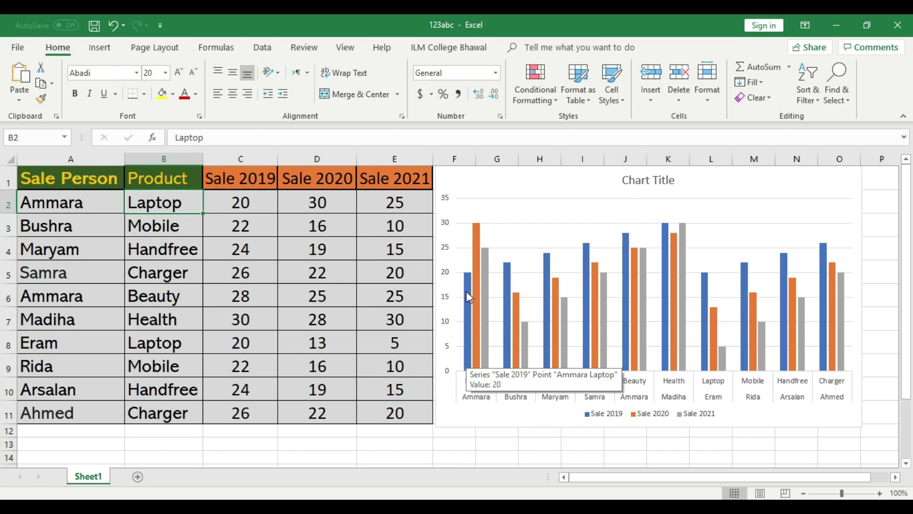
{"action": "mouse_move", "coordinate": [477, 240]}
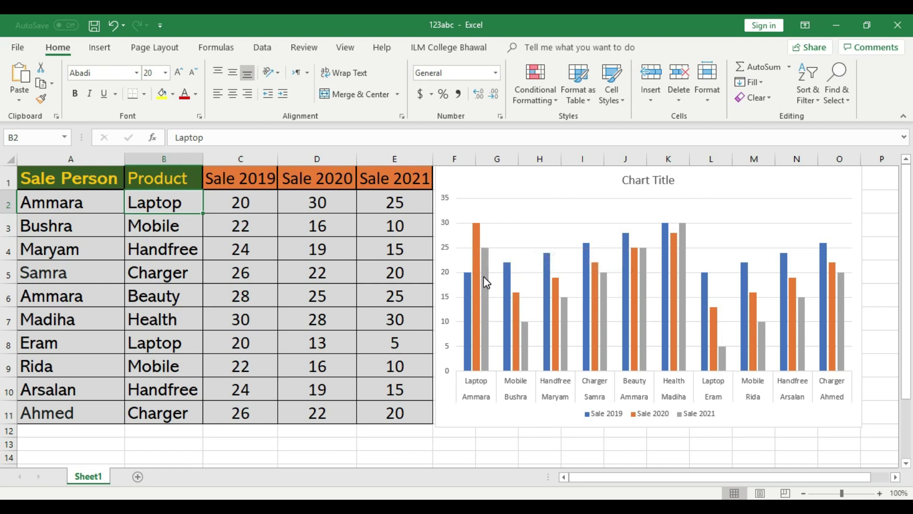
{"action": "mouse_move", "coordinate": [486, 281]}
Step: Change the first salesperson's Laptop sales to 5 for 2019, 10 for 2020 and 15 for 2021 in C2:E2
{"action": "left_click", "coordinate": [242, 205]}
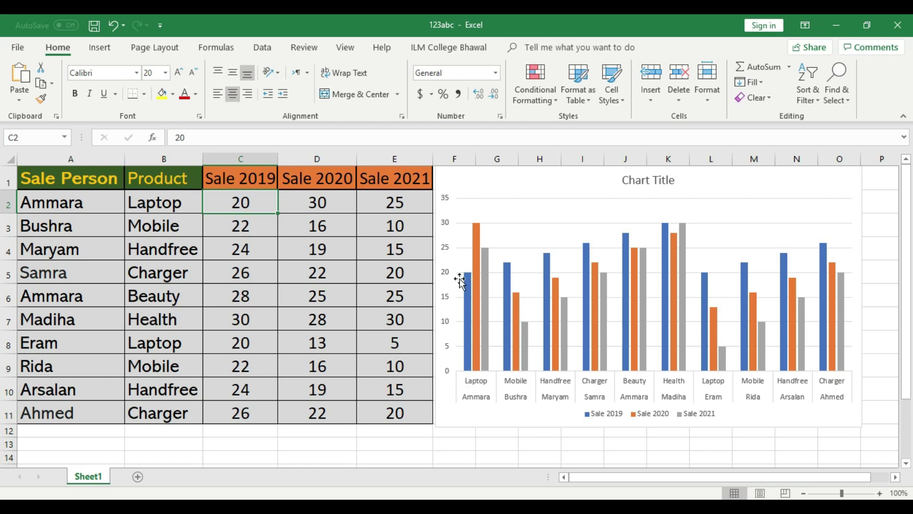
{"action": "type", "text": "5"}
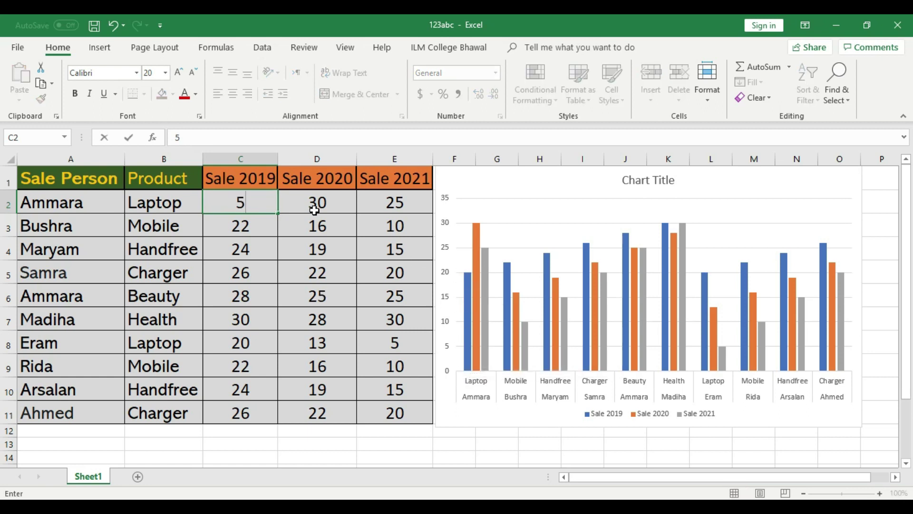
{"action": "left_click", "coordinate": [316, 201]}
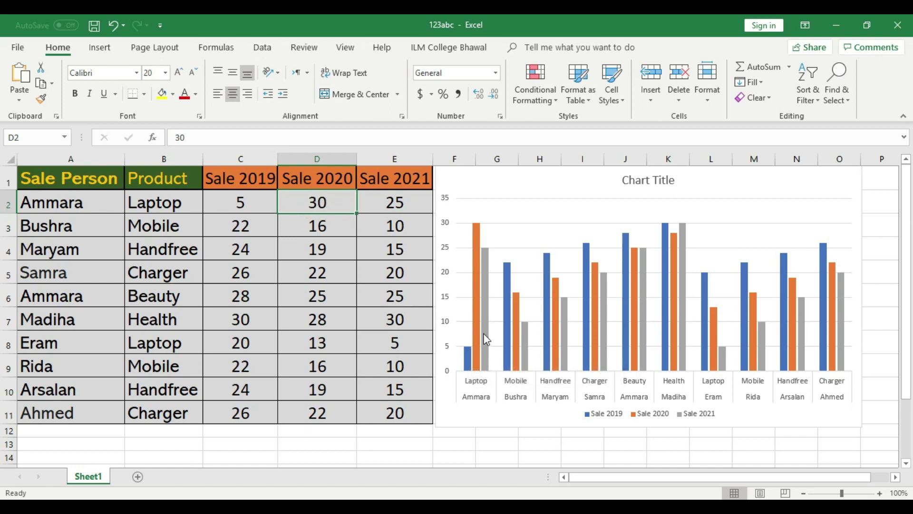
{"action": "mouse_move", "coordinate": [477, 322]}
{"action": "type", "text": "10"}
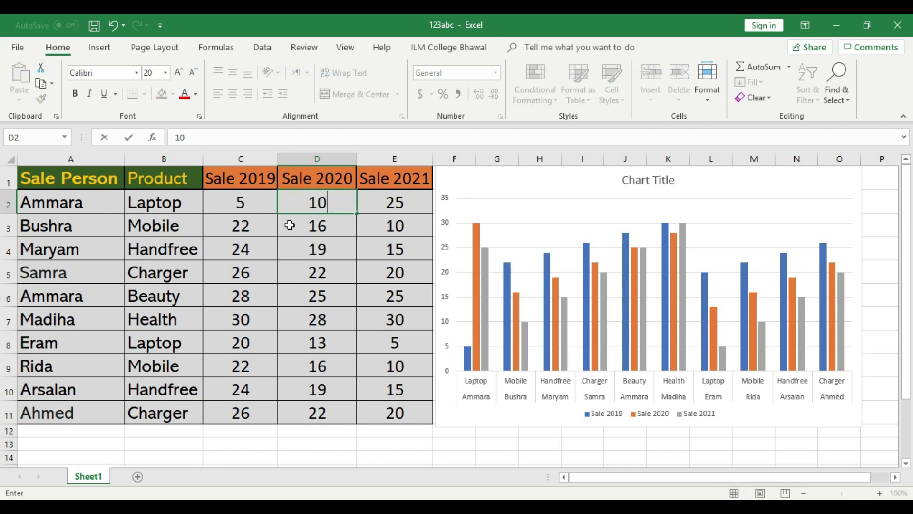
{"action": "left_click", "coordinate": [393, 208]}
{"action": "mouse_move", "coordinate": [489, 267]}
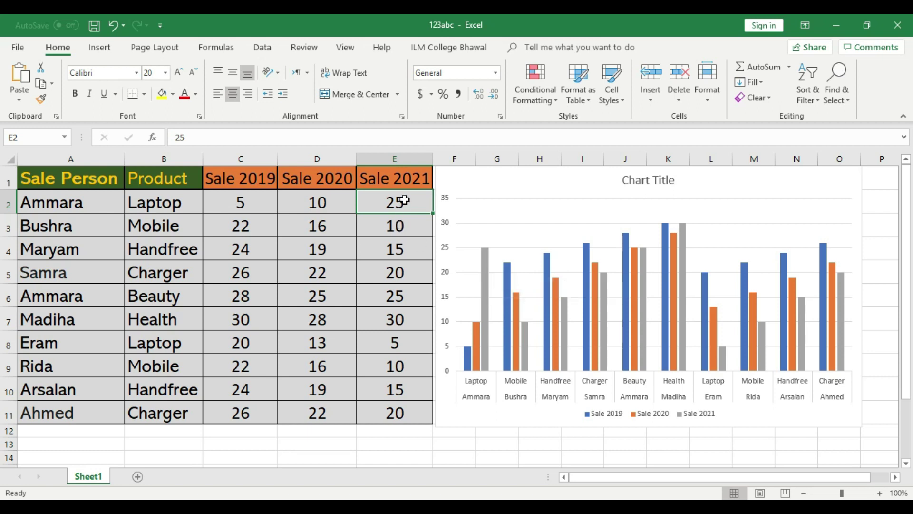
{"action": "type", "text": "15"}
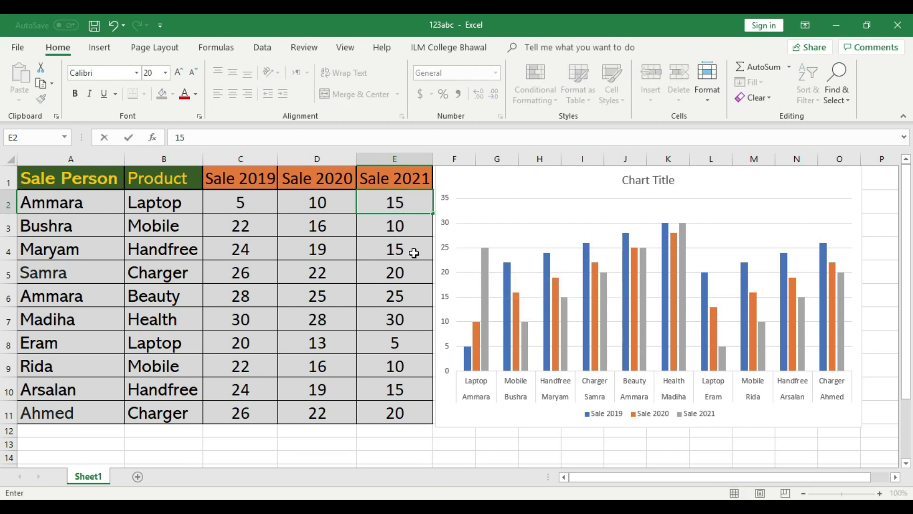
{"action": "left_click", "coordinate": [412, 249]}
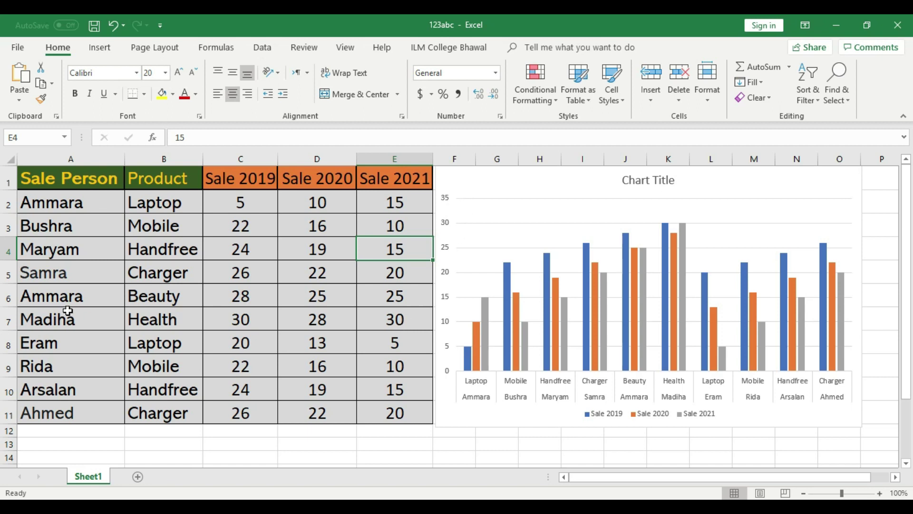
Step: Raise the first salesperson's 2021 Laptop sales in E2 to 45
{"action": "left_click", "coordinate": [78, 207]}
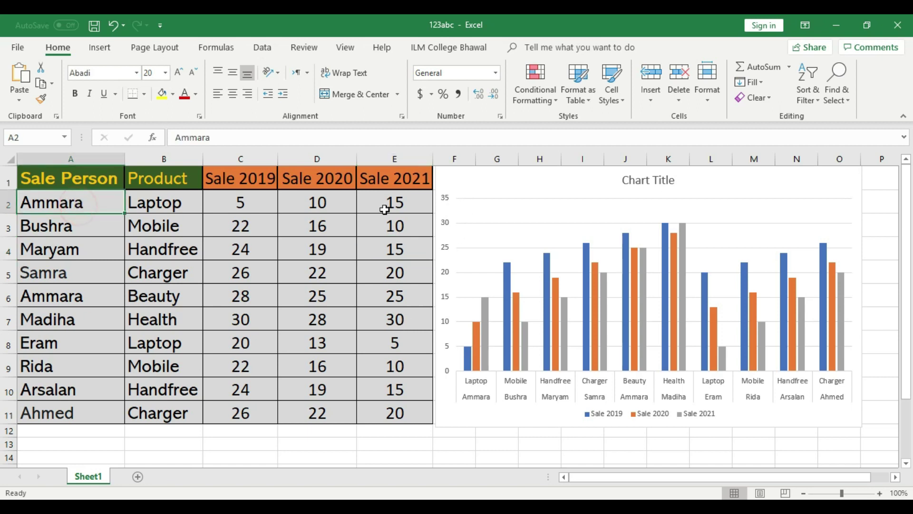
{"action": "left_click", "coordinate": [412, 204]}
{"action": "type", "text": "45"}
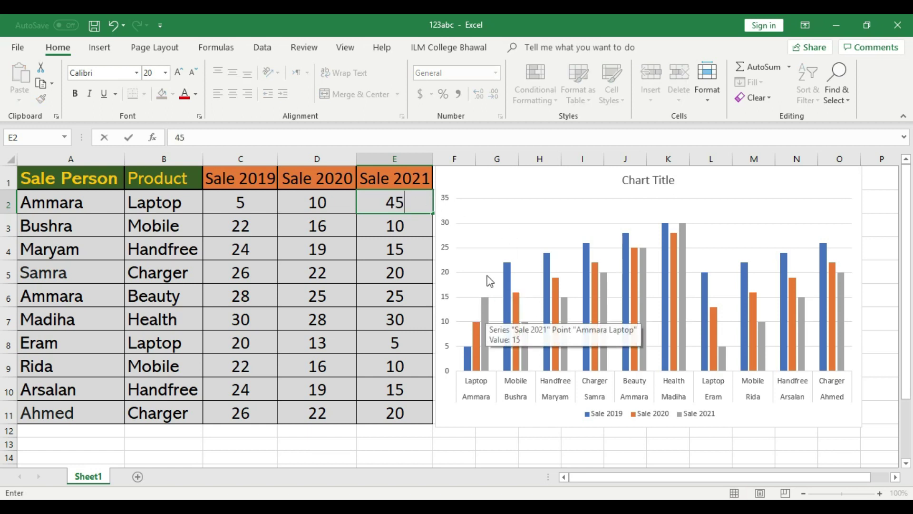
{"action": "left_click", "coordinate": [399, 227]}
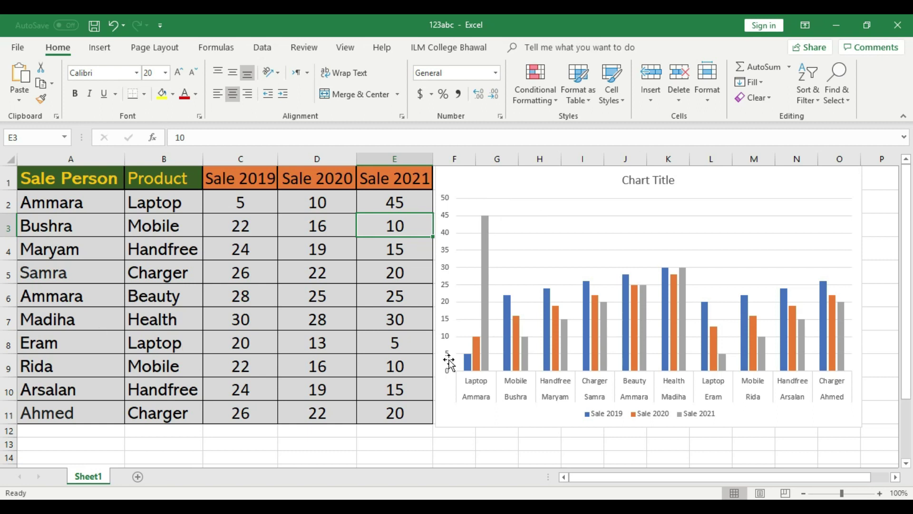
Step: Set the 2021 sales figure for the Health product in E7 to 60
{"action": "left_click", "coordinate": [415, 314]}
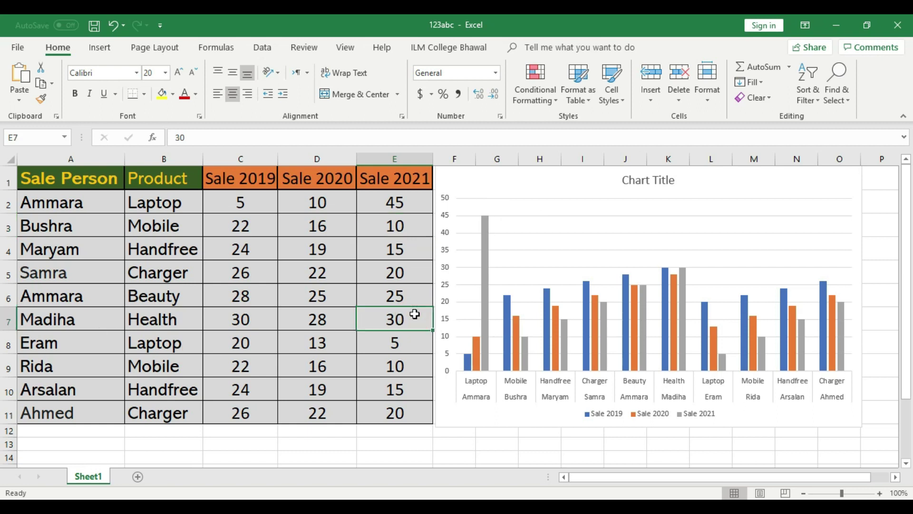
{"action": "type", "text": "60"}
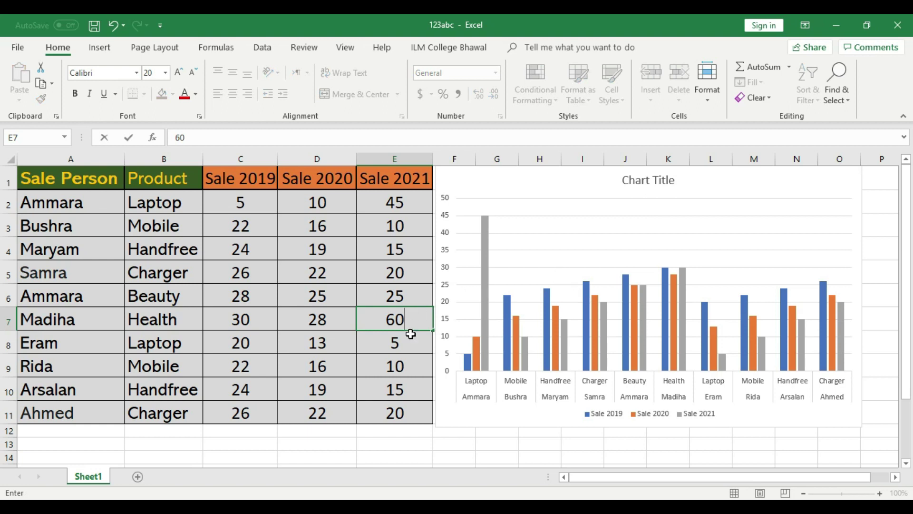
{"action": "left_click", "coordinate": [411, 339]}
{"action": "left_click", "coordinate": [412, 316]}
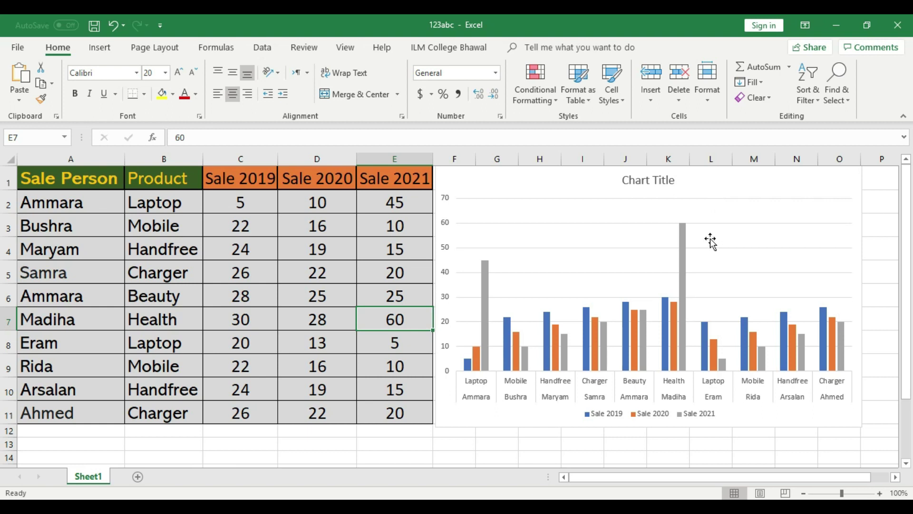
Step: Apply the dark-background chart style that follows Style 7 to the column chart
{"action": "left_click", "coordinate": [494, 185]}
{"action": "double_click", "coordinate": [494, 184]}
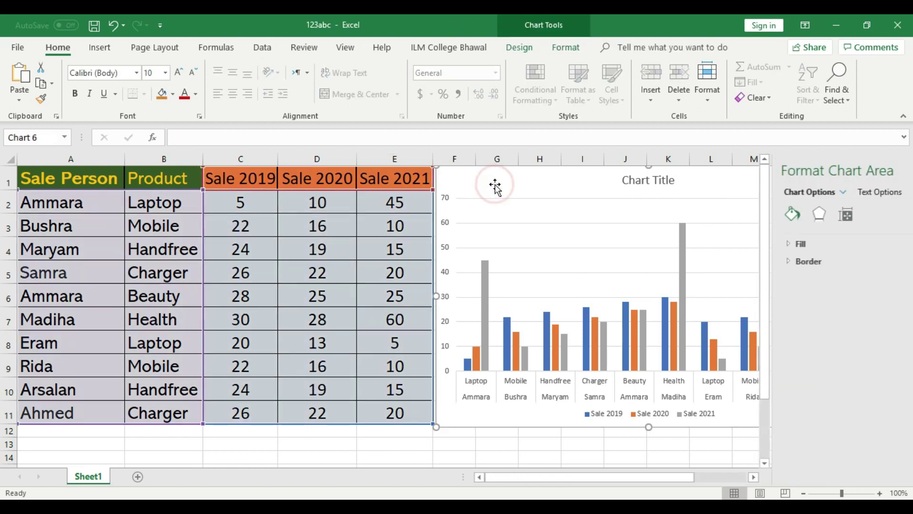
{"action": "left_click", "coordinate": [898, 168]}
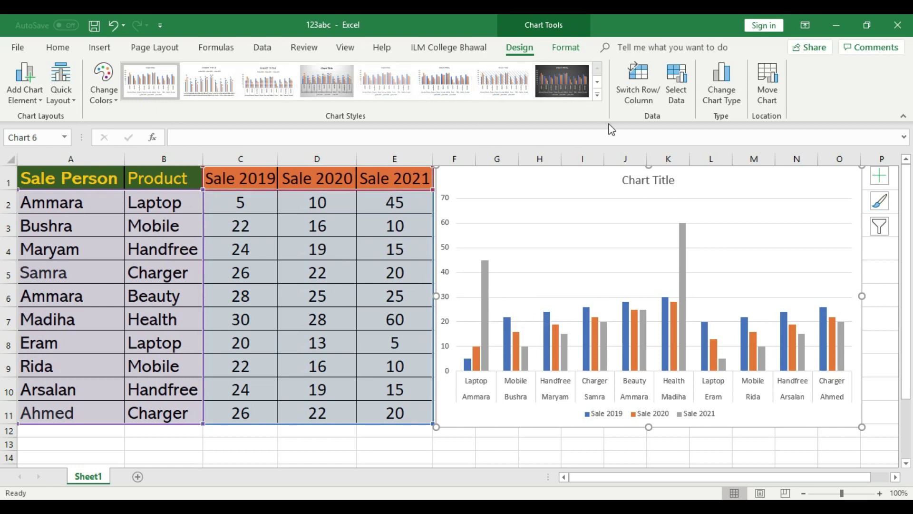
{"action": "left_click", "coordinate": [597, 93]}
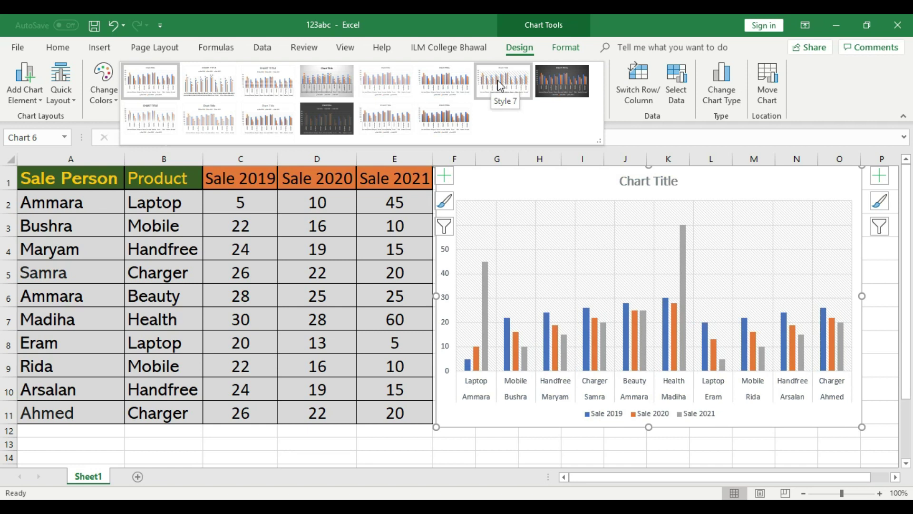
{"action": "left_click", "coordinate": [563, 80]}
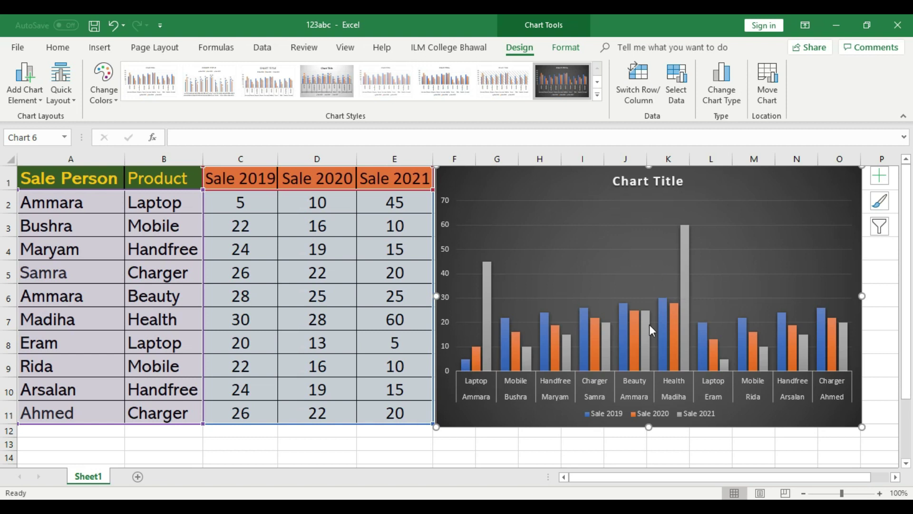
Step: Recolor the chart series with the Colorful palette that gives green, blue and yellow columns
{"action": "mouse_move", "coordinate": [689, 335]}
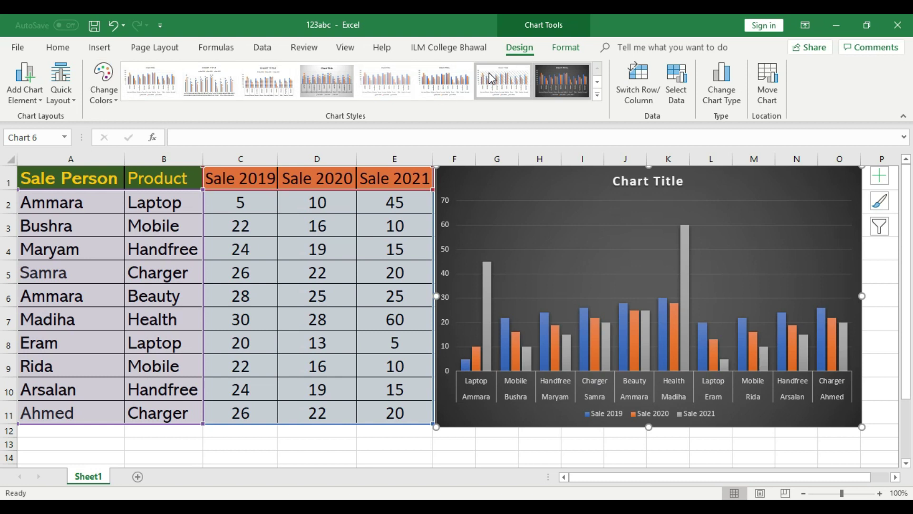
{"action": "left_click", "coordinate": [111, 100]}
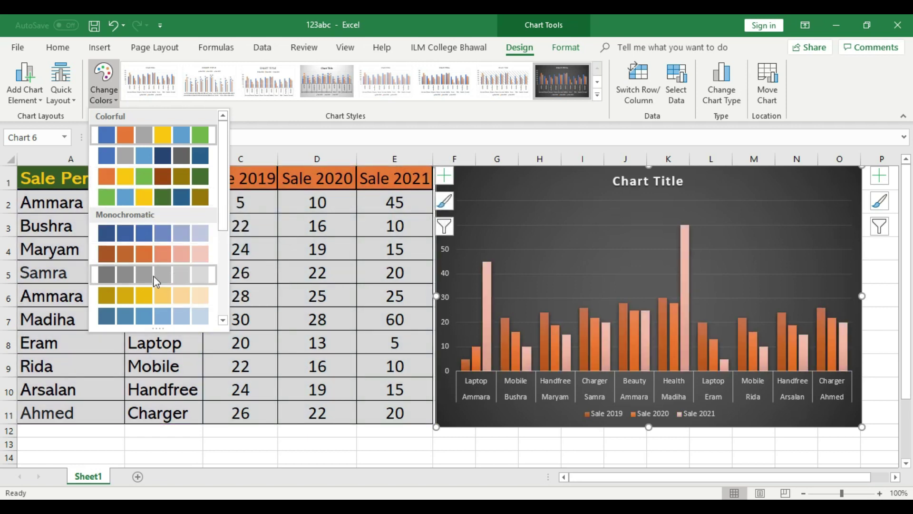
{"action": "left_click", "coordinate": [155, 196]}
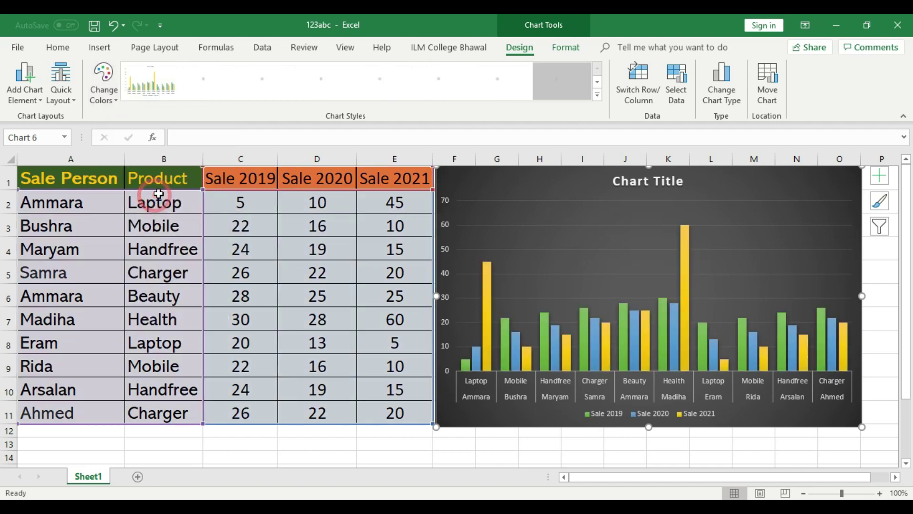
{"action": "left_click", "coordinate": [590, 314]}
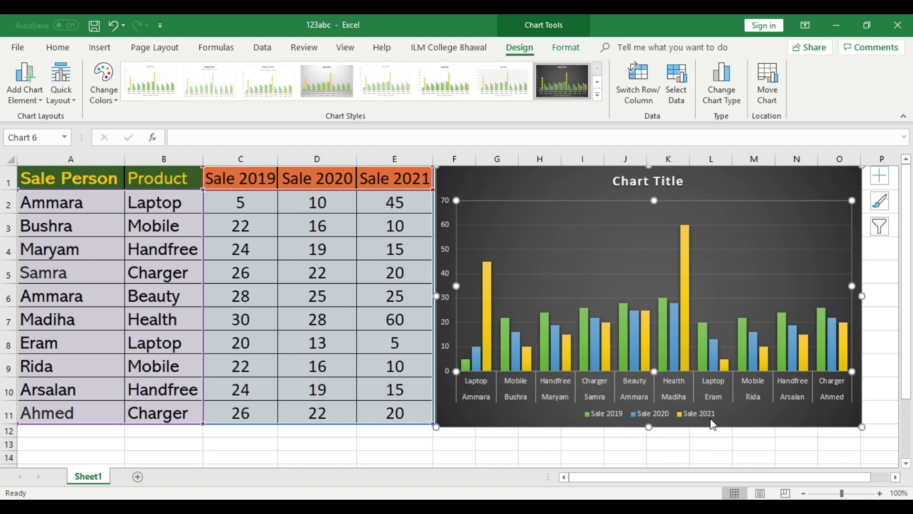
{"action": "mouse_move", "coordinate": [486, 284]}
Step: Replace the chart's placeholder title with "Sale Record" and close the formatting pane
{"action": "double_click", "coordinate": [673, 185]}
{"action": "left_click", "coordinate": [682, 182]}
{"action": "key", "text": "BackSpace"}
{"action": "key", "text": "BackSpace"}
{"action": "key", "text": "BackSpace"}
{"action": "key", "text": "BackSpace"}
{"action": "key", "text": "BackSpace"}
{"action": "key", "text": "BackSpace"}
{"action": "key", "text": "BackSpace"}
{"action": "key", "text": "BackSpace"}
{"action": "key", "text": "BackSpace"}
{"action": "key", "text": "BackSpace"}
{"action": "key", "text": "BackSpace"}
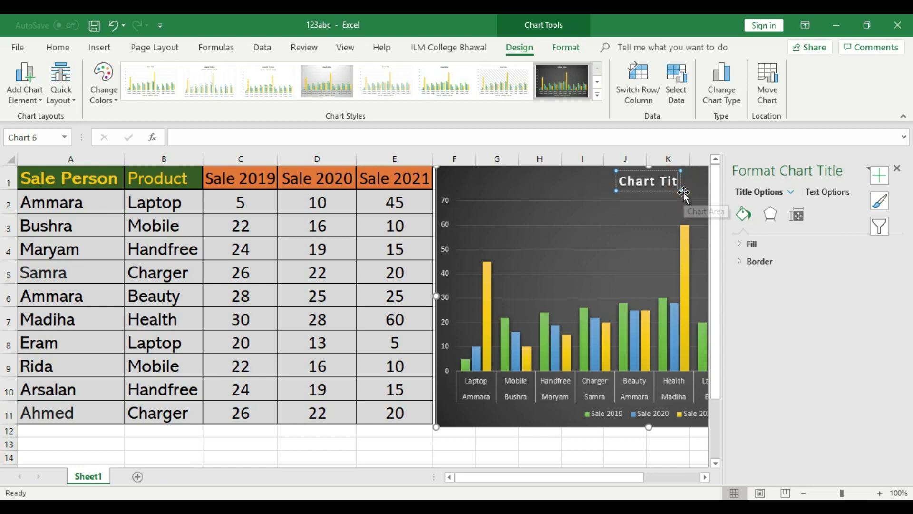
{"action": "type", "text": "Salew"}
{"action": "key", "text": "BackSpace"}
{"action": "type", "text": "Record"}
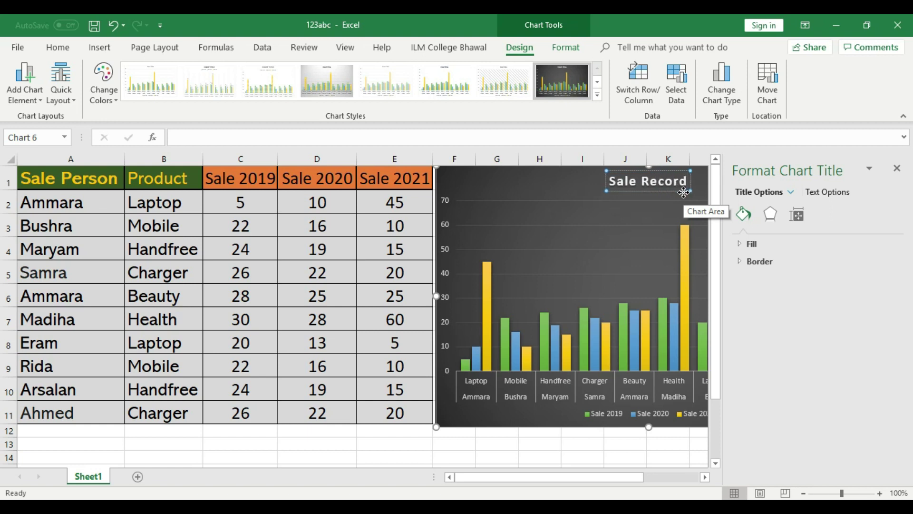
{"action": "left_click", "coordinate": [660, 204]}
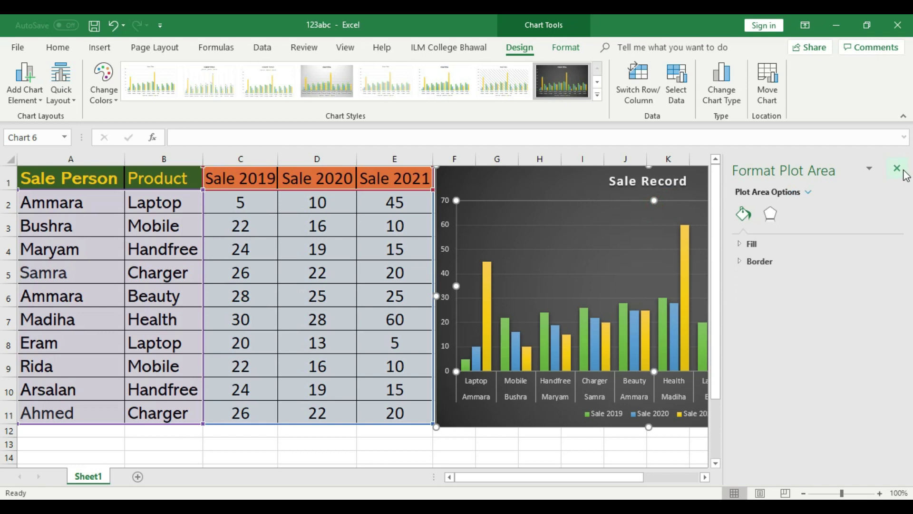
{"action": "left_click", "coordinate": [897, 169]}
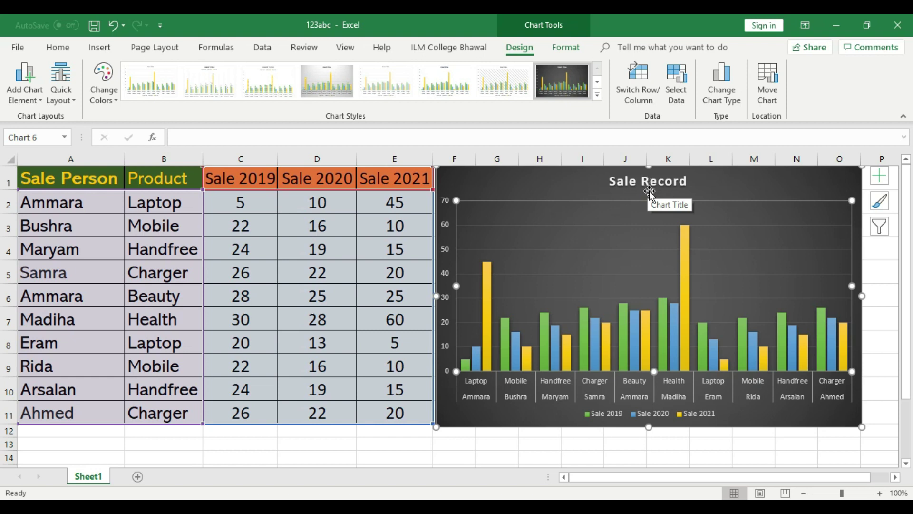
Step: Try the quick layout that adds titles to both axes and removes the gaps between columns, and inspect the vertical axis title
{"action": "double_click", "coordinate": [570, 183]}
{"action": "left_click", "coordinate": [897, 170]}
{"action": "left_click", "coordinate": [465, 183]}
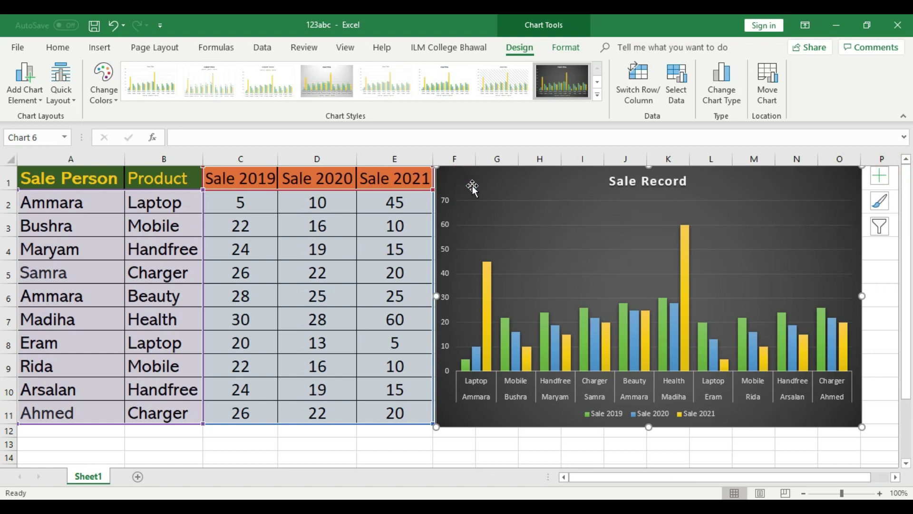
{"action": "left_click", "coordinate": [74, 102]}
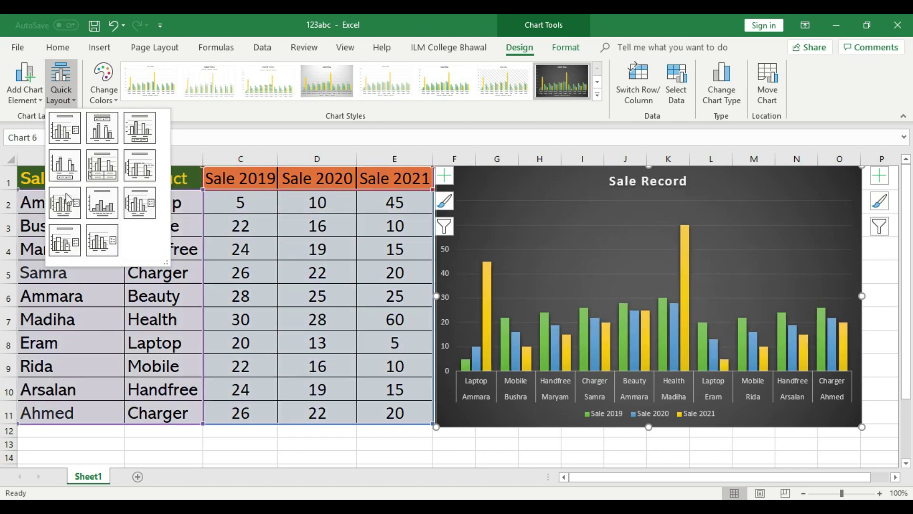
{"action": "left_click", "coordinate": [99, 209]}
{"action": "left_click", "coordinate": [451, 284]}
{"action": "double_click", "coordinate": [451, 284]}
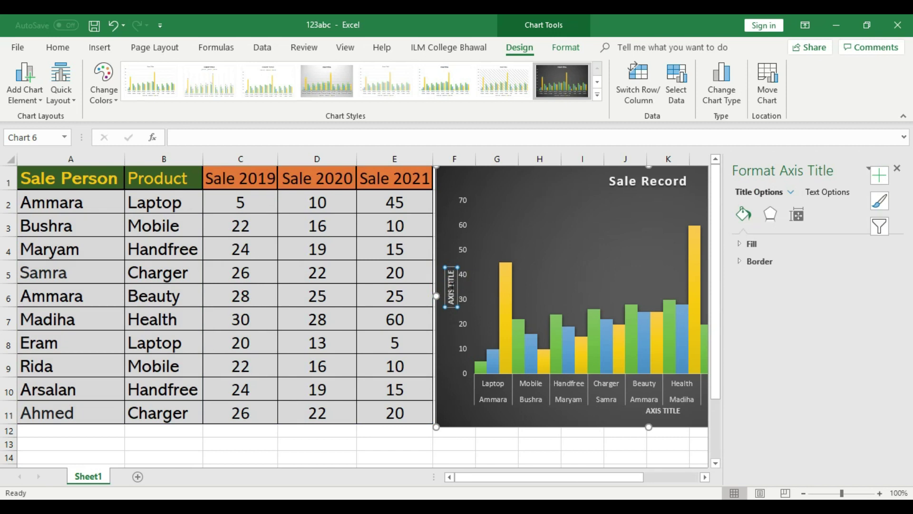
{"action": "left_click", "coordinate": [630, 236]}
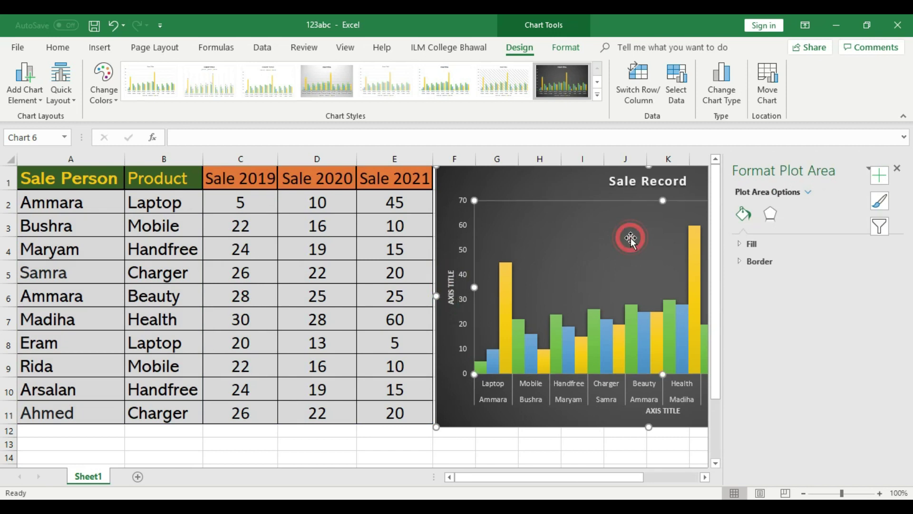
{"action": "left_click", "coordinate": [596, 178]}
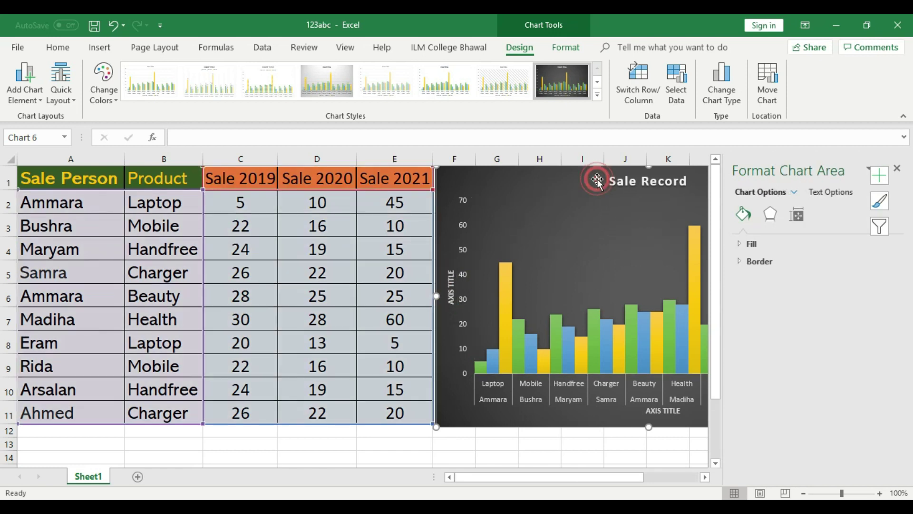
{"action": "left_click", "coordinate": [897, 170]}
{"action": "double_click", "coordinate": [727, 204]}
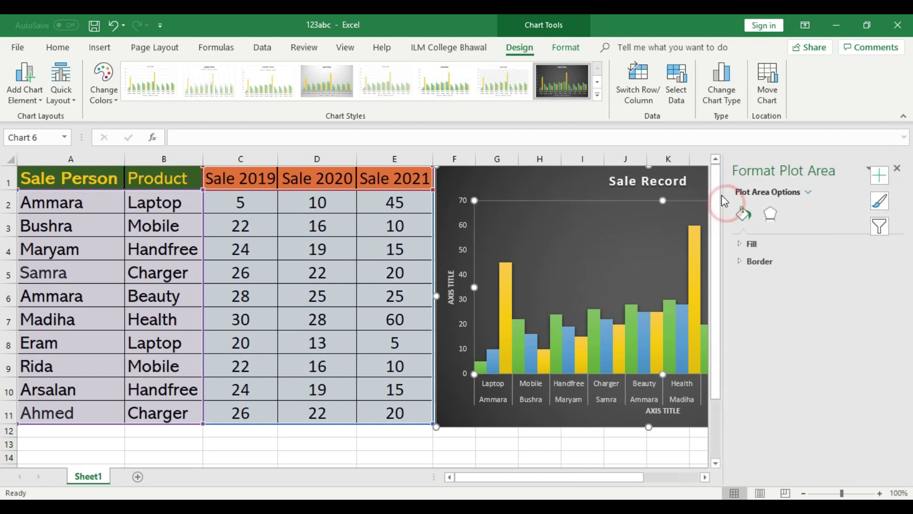
{"action": "left_click", "coordinate": [897, 169]}
Step: Apply the first quick layout, with the chart title above and the legend at the chart's right side
{"action": "left_click", "coordinate": [61, 80]}
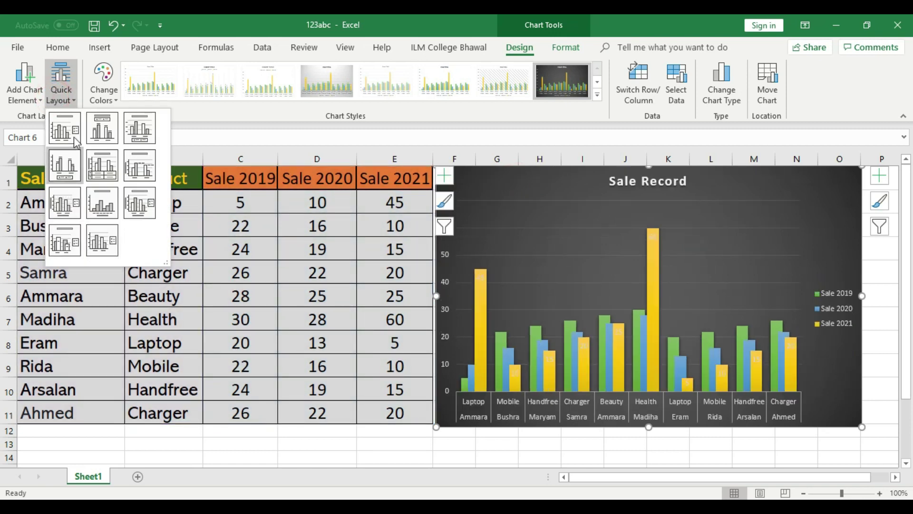
{"action": "left_click", "coordinate": [75, 136]}
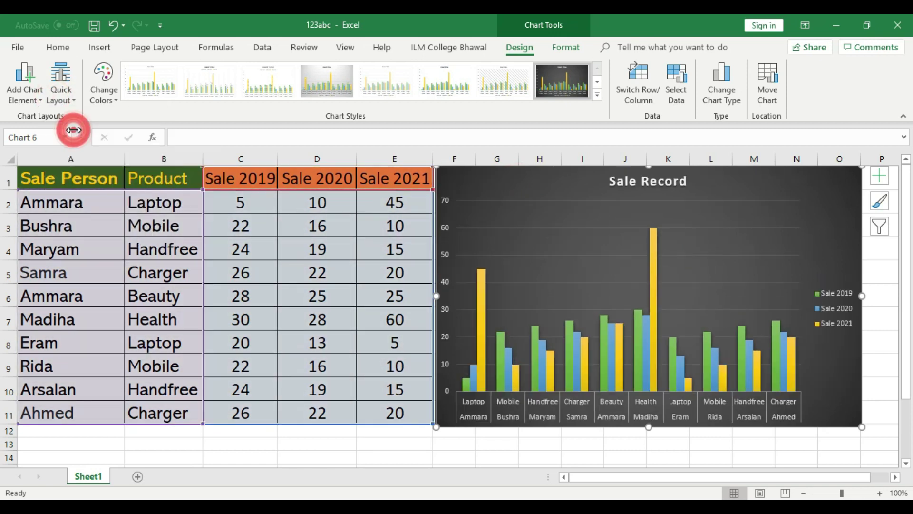
{"action": "left_click", "coordinate": [560, 189]}
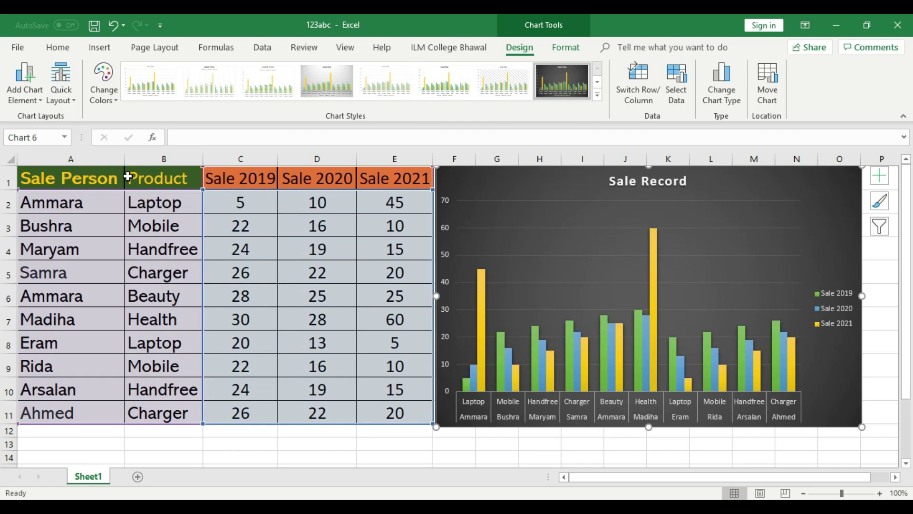
{"action": "left_click", "coordinate": [571, 259]}
{"action": "double_click", "coordinate": [459, 183]}
{"action": "left_click", "coordinate": [904, 169]}
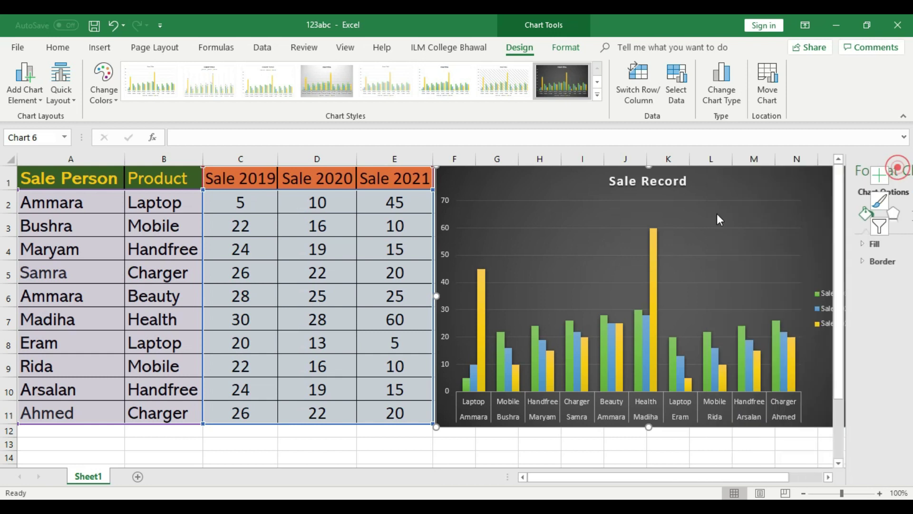
Step: Review the chart element options from axes to data labels, and add a data table with legend keys beneath the column chart
{"action": "left_click", "coordinate": [33, 83]}
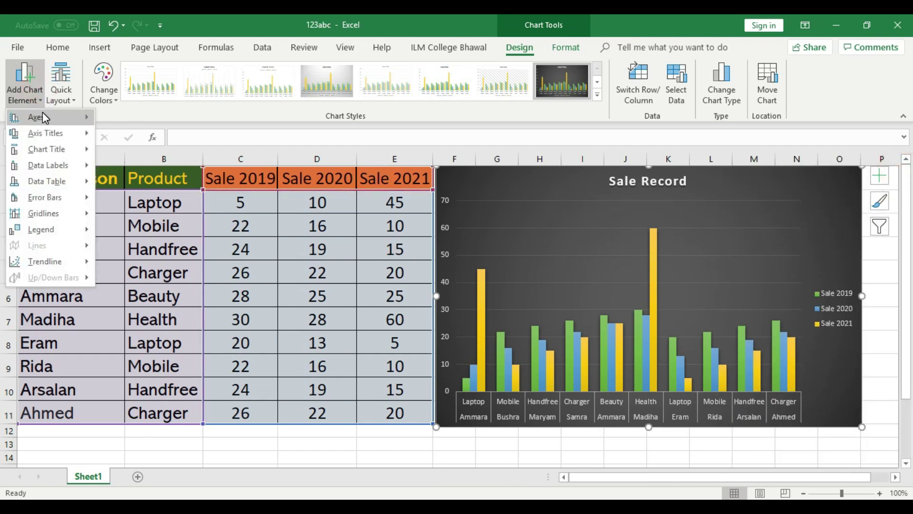
{"action": "mouse_move", "coordinate": [62, 121]}
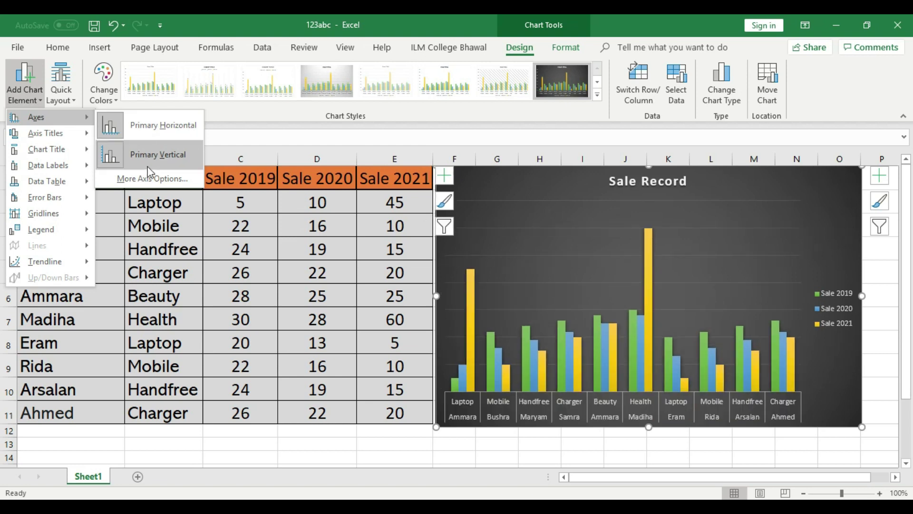
{"action": "mouse_move", "coordinate": [90, 131]}
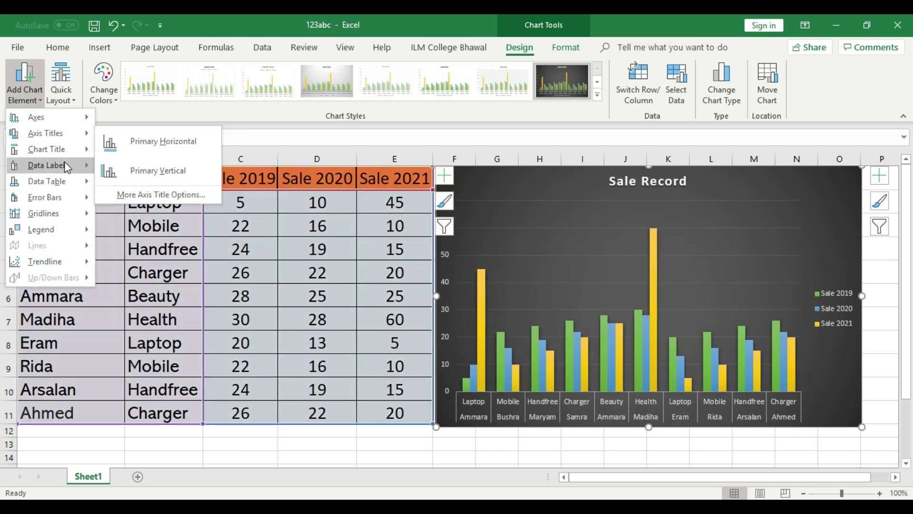
{"action": "mouse_move", "coordinate": [51, 152]}
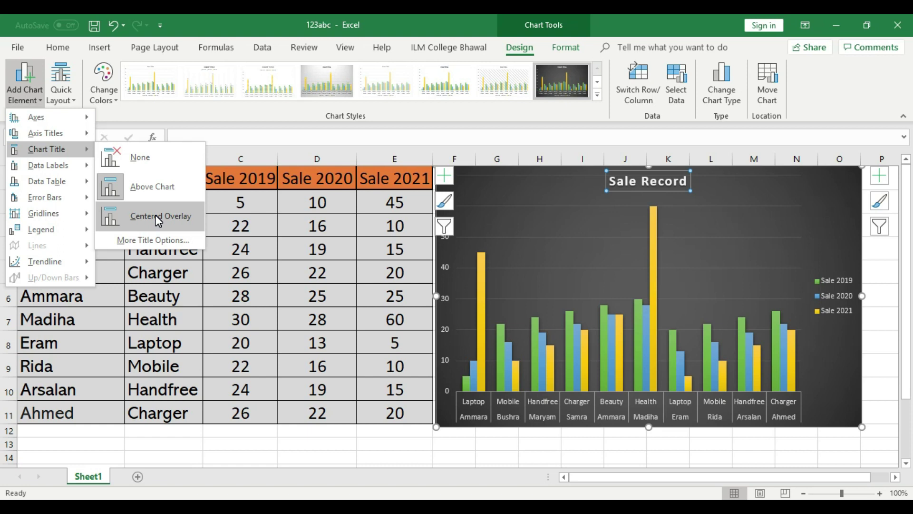
{"action": "mouse_move", "coordinate": [81, 166]}
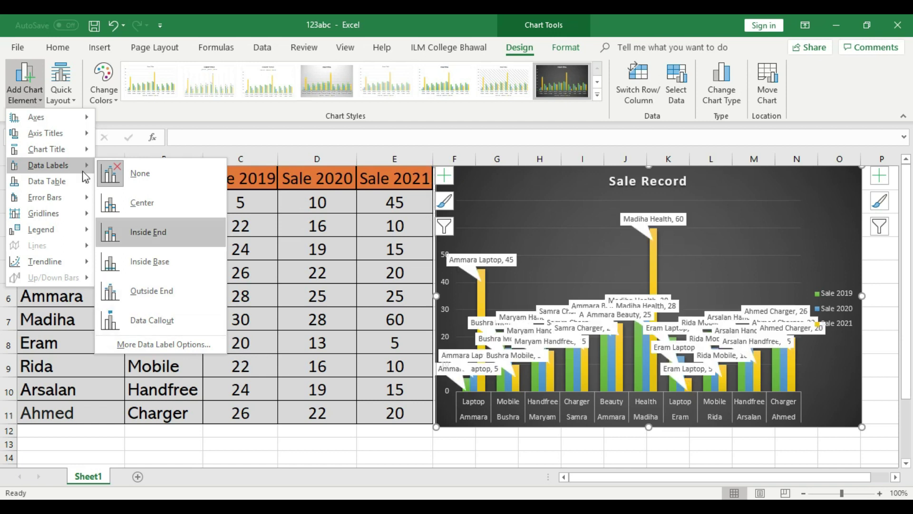
{"action": "mouse_move", "coordinate": [52, 182]}
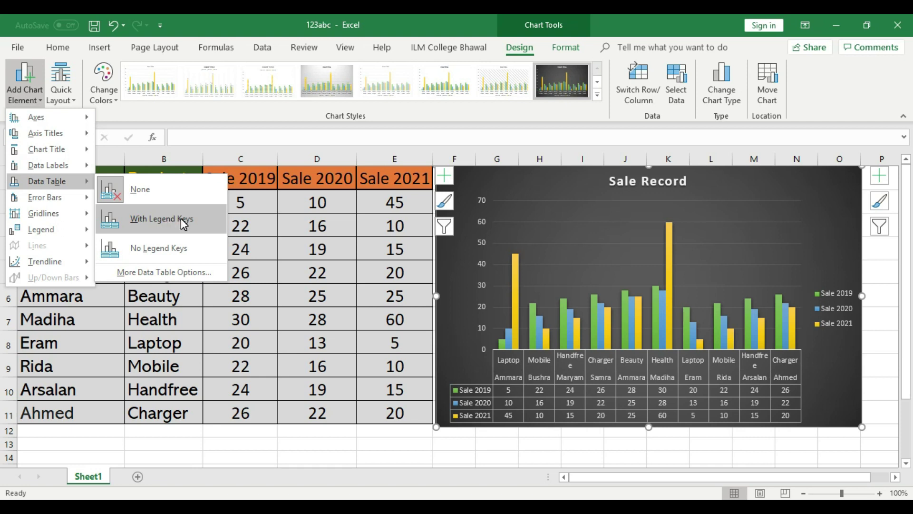
{"action": "left_click", "coordinate": [180, 218]}
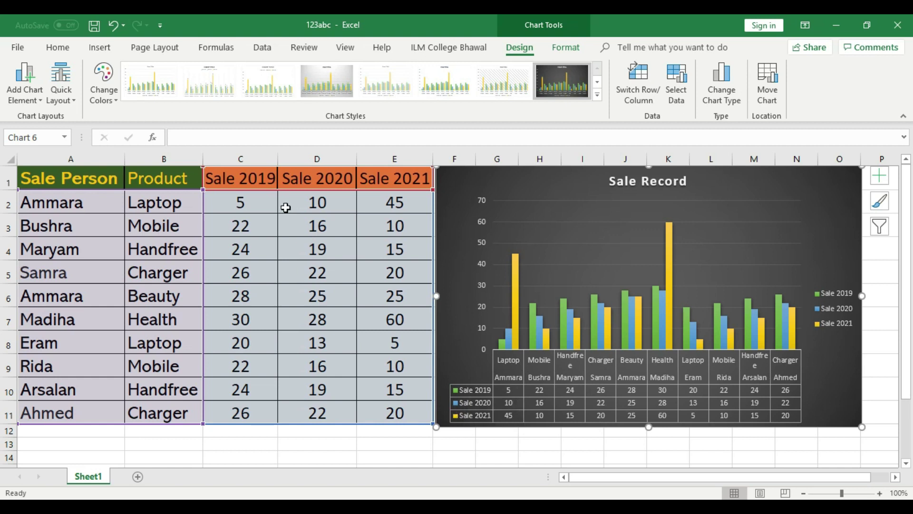
Step: Set the Sale 2020 value in cell D2 to 15, and check the chart with its formatting pane closed
{"action": "left_click", "coordinate": [346, 212]}
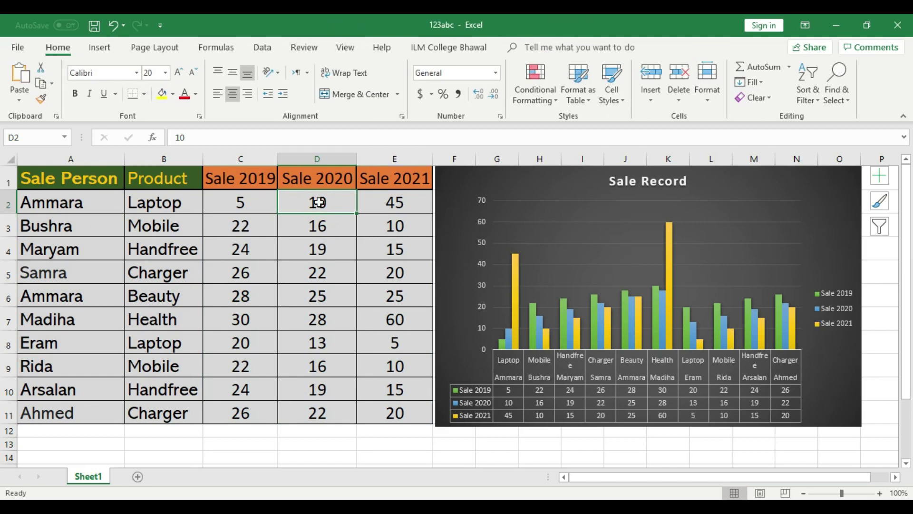
{"action": "type", "text": "15"}
{"action": "left_click", "coordinate": [577, 203]}
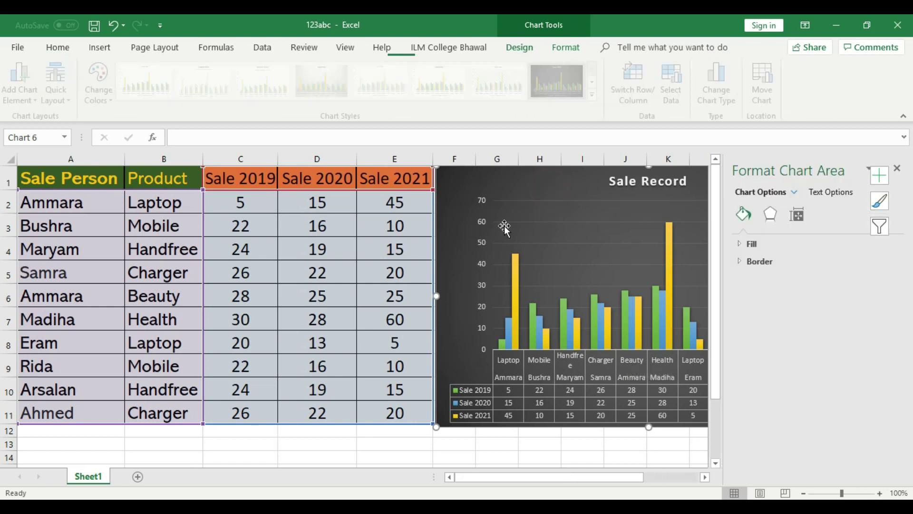
{"action": "left_click", "coordinate": [900, 168]}
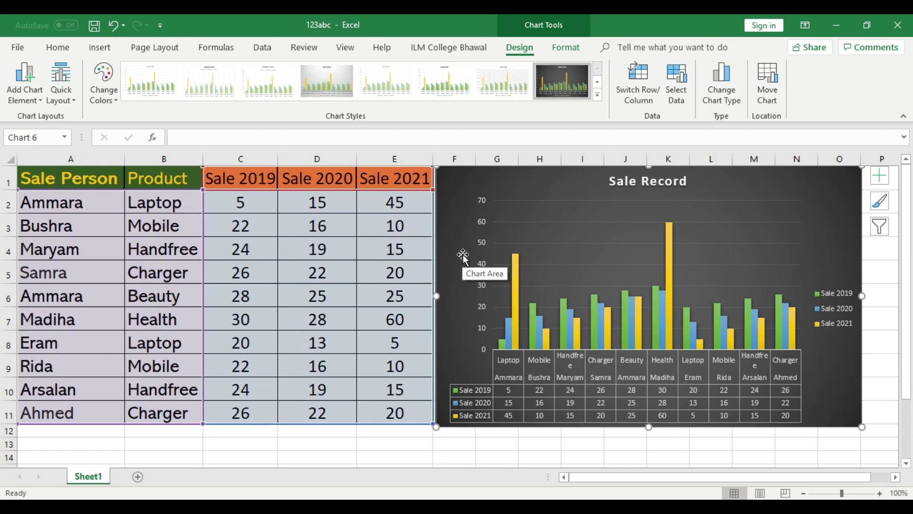
{"action": "double_click", "coordinate": [802, 190]}
{"action": "left_click", "coordinate": [898, 174]}
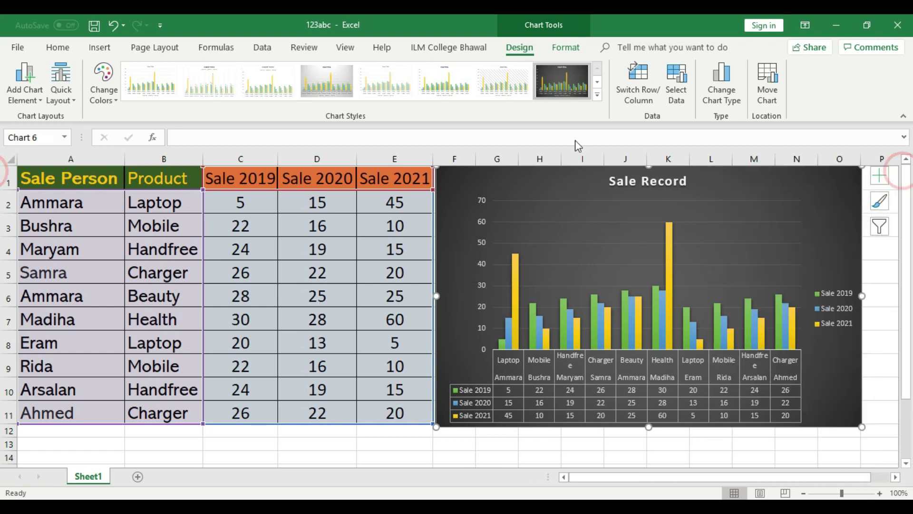
Step: Apply the last style in the chart style gallery, with a white background and shaded columns, to the column chart
{"action": "left_click", "coordinate": [598, 95]}
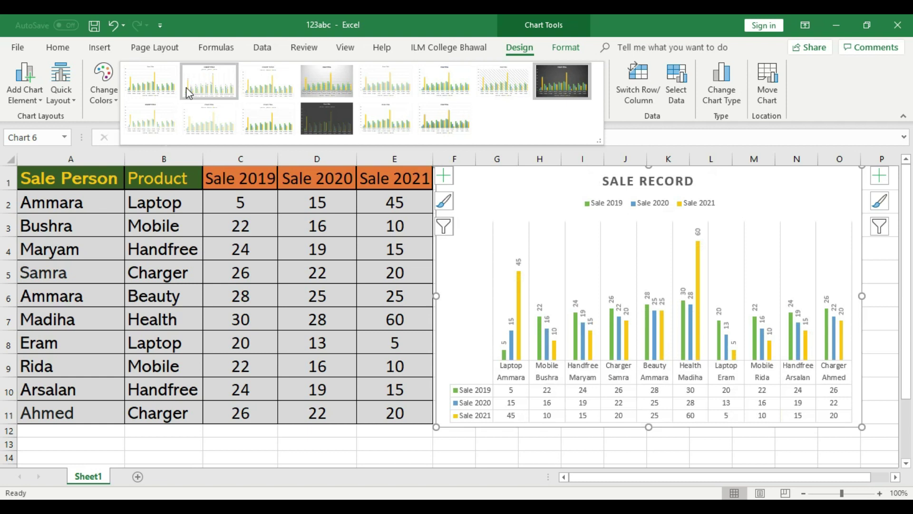
{"action": "left_click", "coordinate": [434, 117]}
{"action": "left_click", "coordinate": [877, 263]}
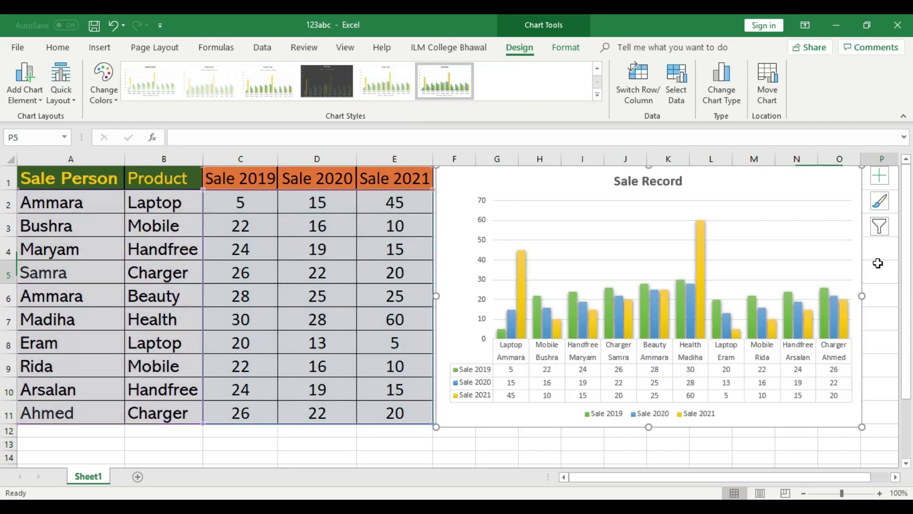
Step: Delete the Sale Record column chart from the sheet
{"action": "left_click", "coordinate": [584, 185]}
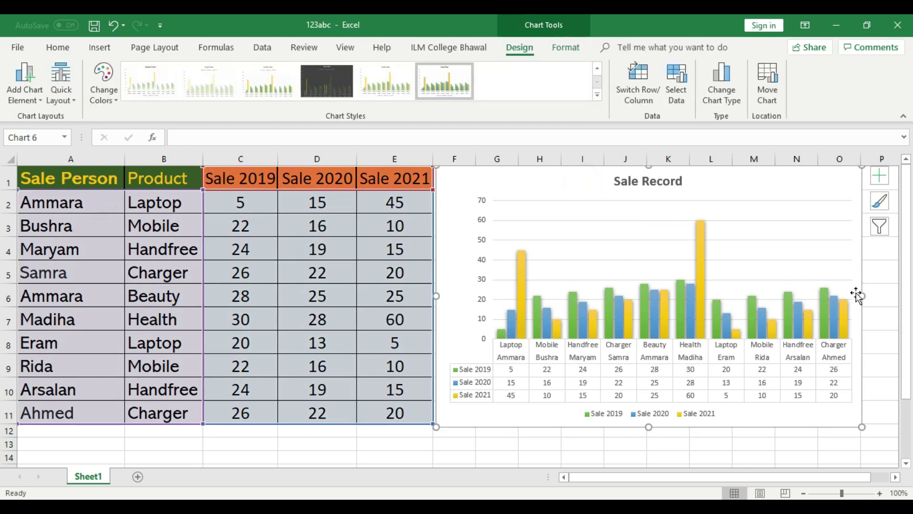
{"action": "left_click", "coordinate": [884, 297]}
{"action": "left_click", "coordinate": [776, 180]}
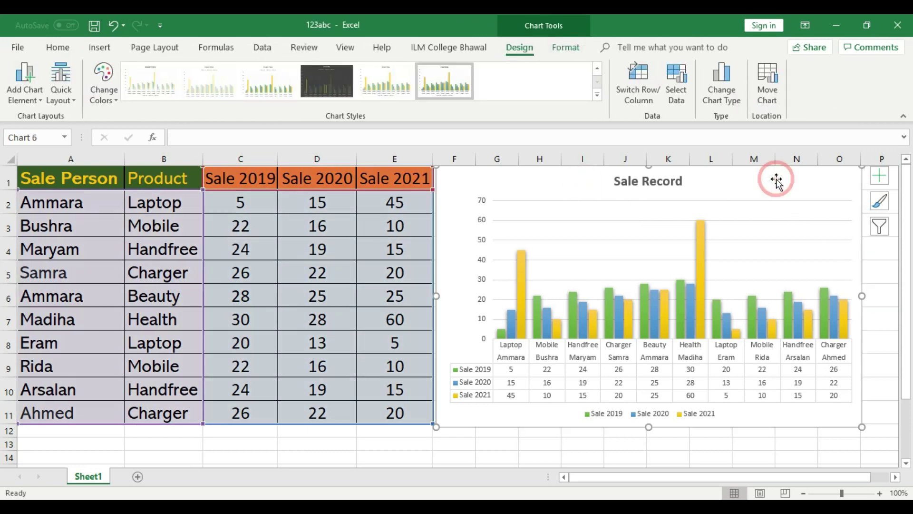
{"action": "key", "text": "Delete"}
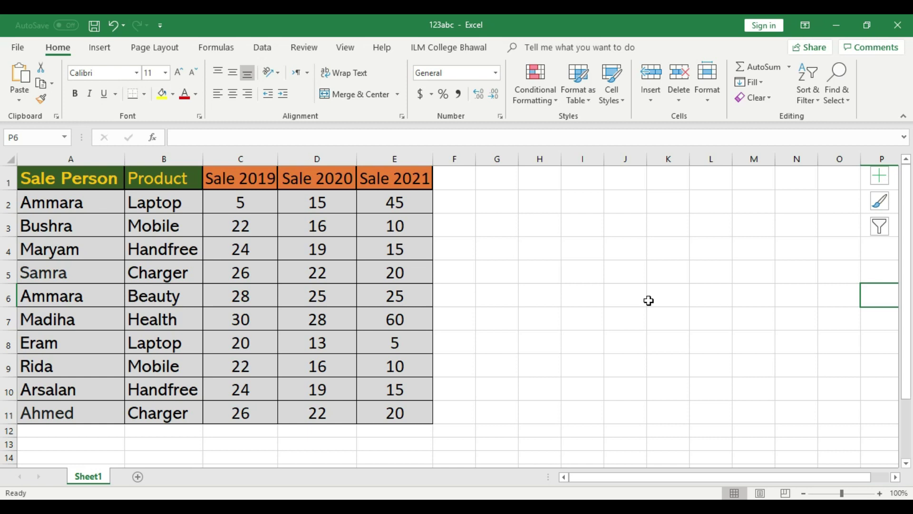
Step: Preview the column chart types for the sales table, and insert a 2-D stacked line chart with markers
{"action": "left_click", "coordinate": [88, 179]}
{"action": "left_click", "coordinate": [102, 54]}
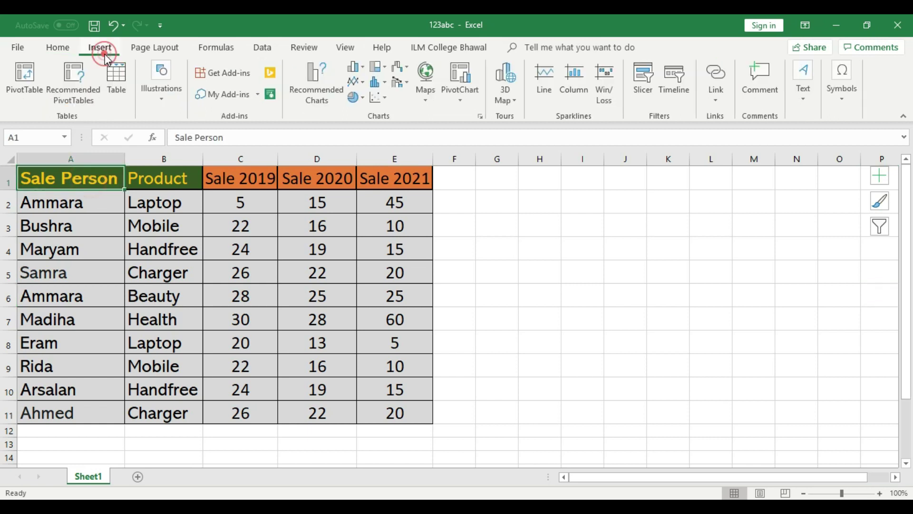
{"action": "left_click", "coordinate": [356, 66]}
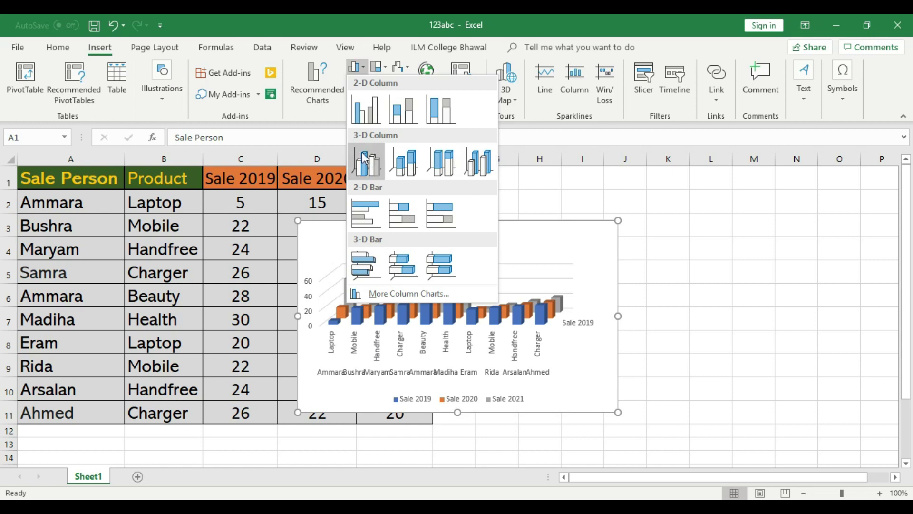
{"action": "left_click", "coordinate": [337, 61]}
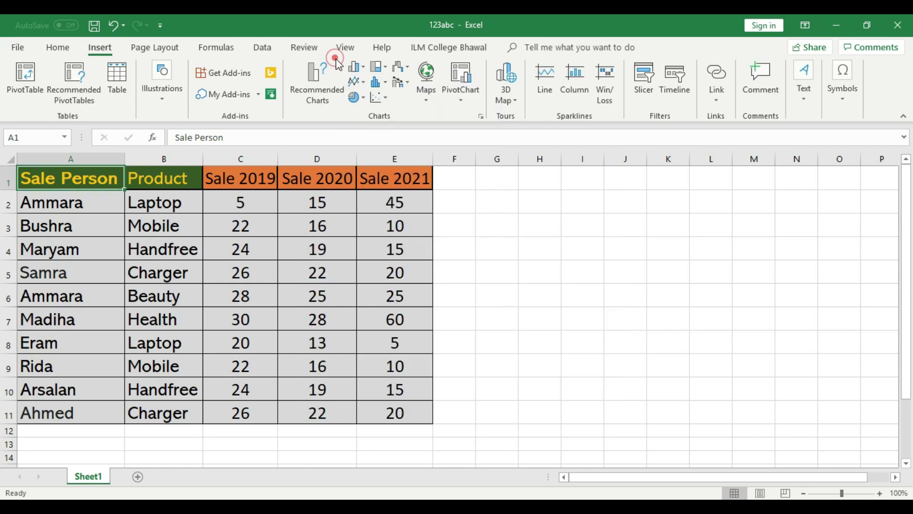
{"action": "left_click", "coordinate": [361, 82]}
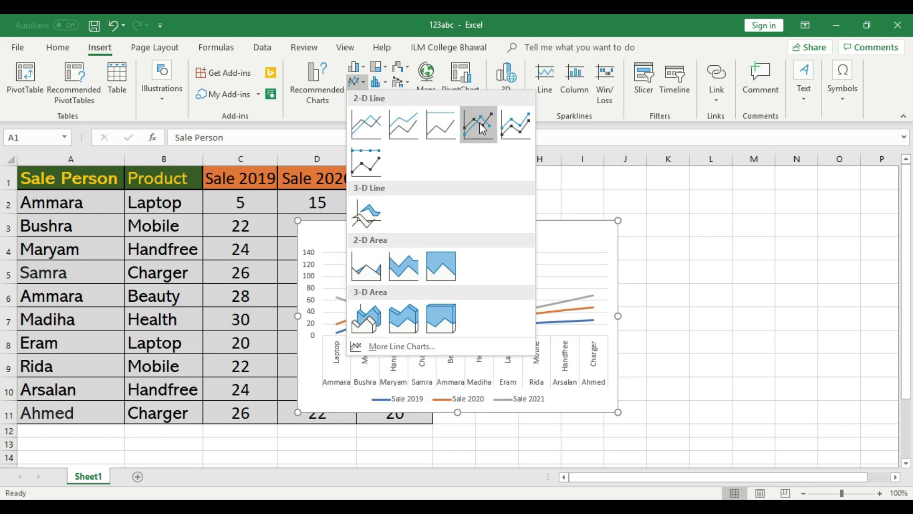
{"action": "left_click", "coordinate": [526, 126]}
Step: Move the line chart toward the upper right over the table's last column, enlarge it to about row 12, and open its area formatting
{"action": "left_click_drag", "start_coordinate": [527, 244], "coordinate": [631, 205]}
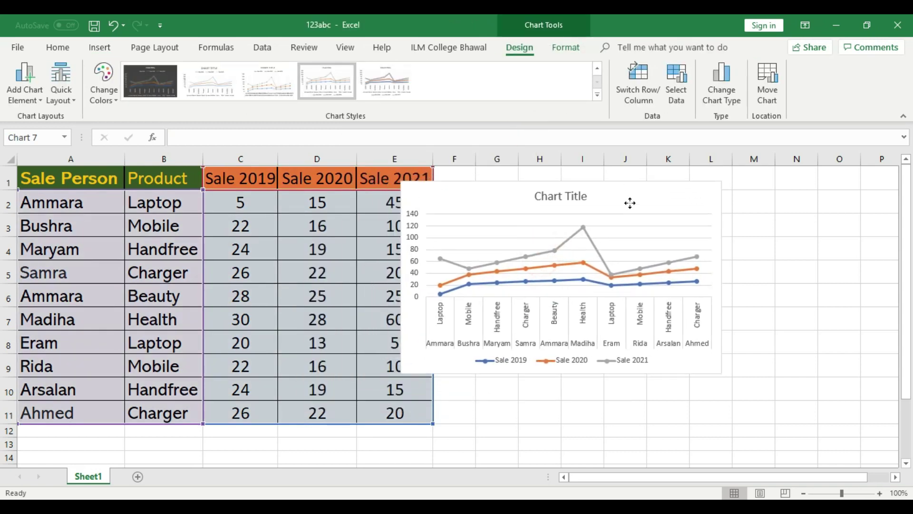
{"action": "left_click_drag", "start_coordinate": [722, 374], "coordinate": [828, 431]}
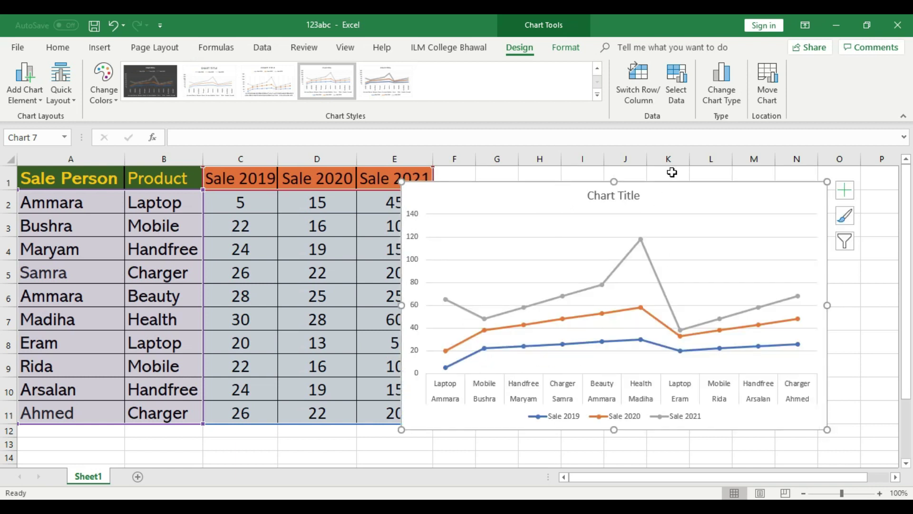
{"action": "double_click", "coordinate": [716, 209]}
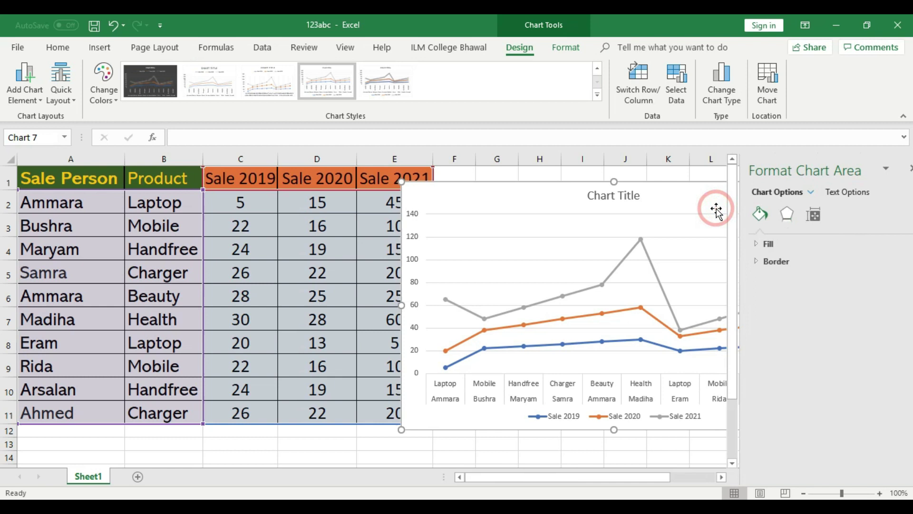
Step: Recolor the lines with the Colorful orange, yellow and green palette, close the formatting pane, and apply the dark chart Style 6
{"action": "left_click", "coordinate": [103, 84]}
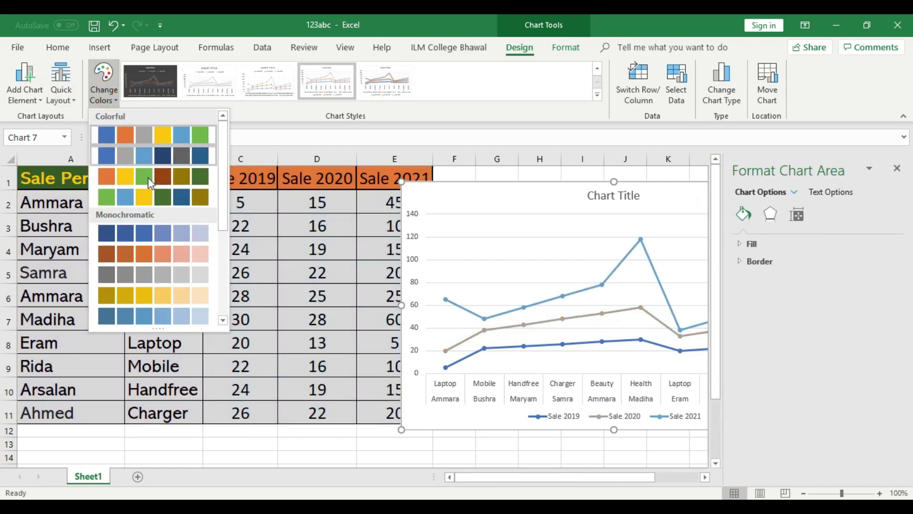
{"action": "left_click", "coordinate": [148, 183]}
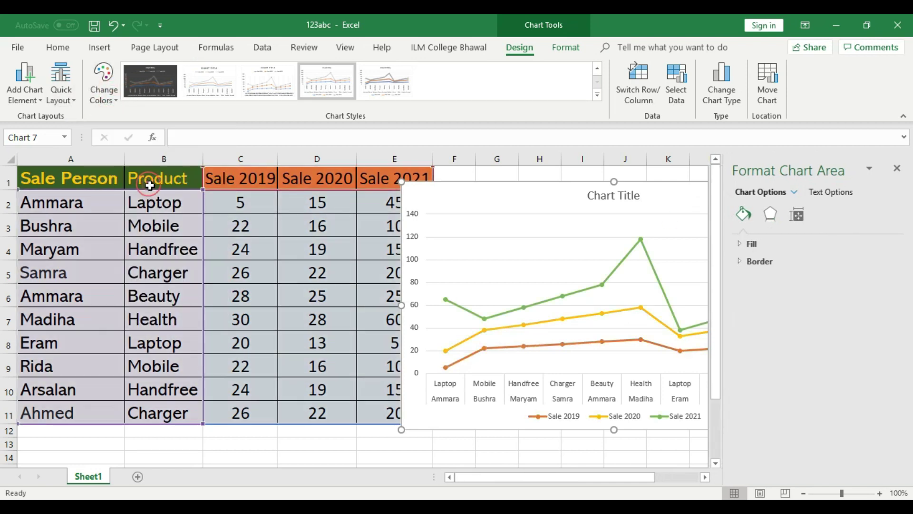
{"action": "left_click", "coordinate": [637, 266]}
{"action": "left_click", "coordinate": [897, 168]}
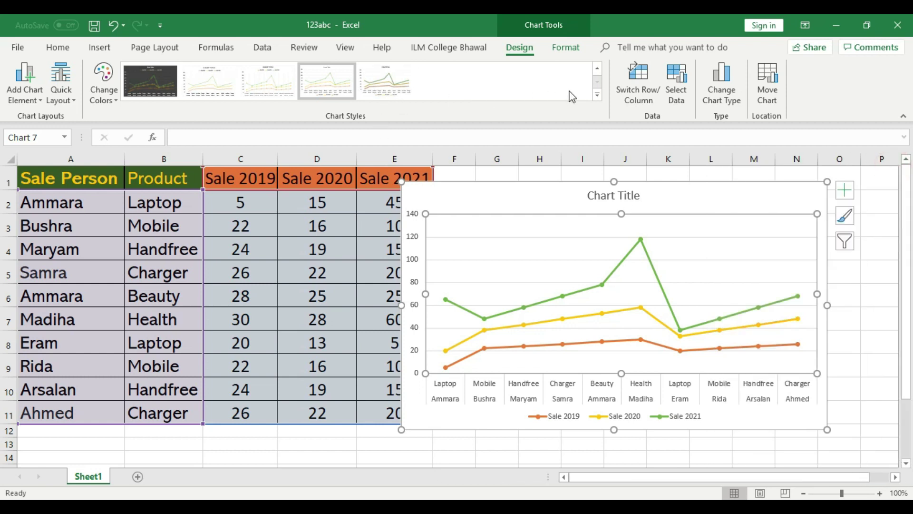
{"action": "left_click", "coordinate": [597, 96]}
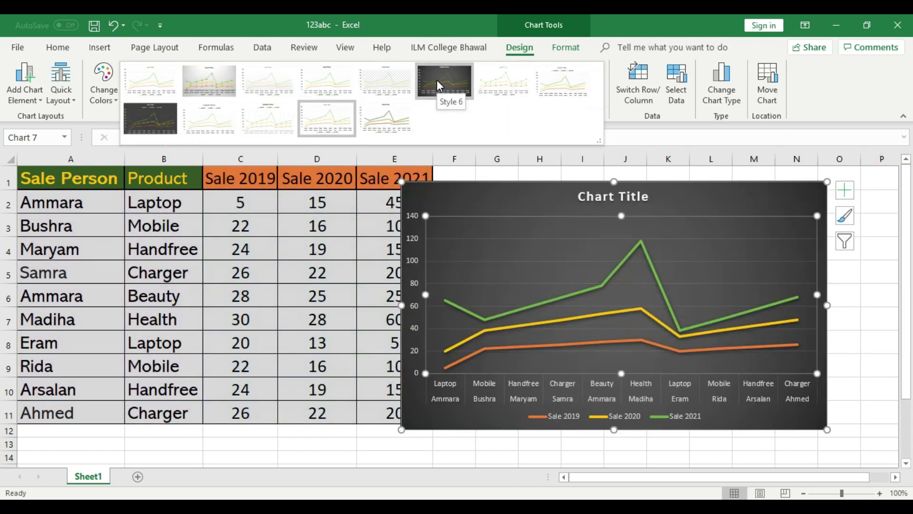
{"action": "left_click", "coordinate": [437, 80]}
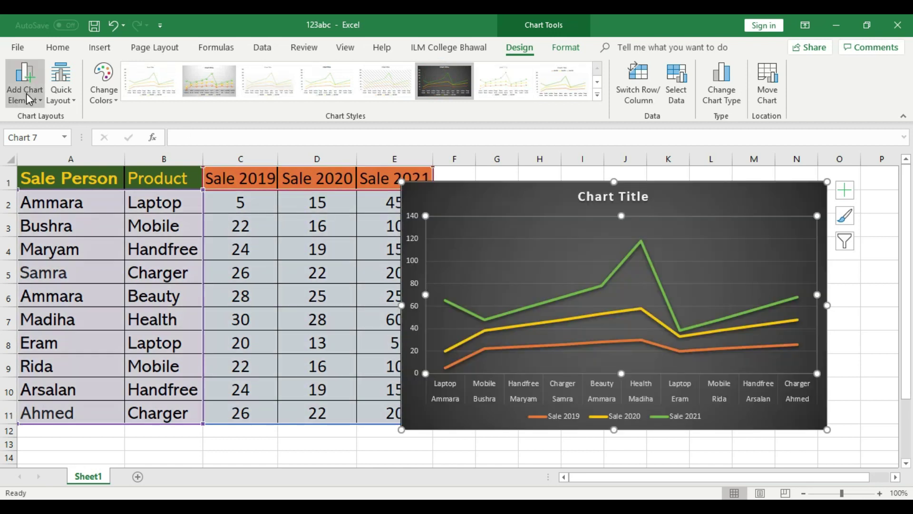
Step: Examine the line chart's available elements, including axes, axis titles, chart title positions, data labels and lines, without applying any
{"action": "left_click", "coordinate": [29, 99]}
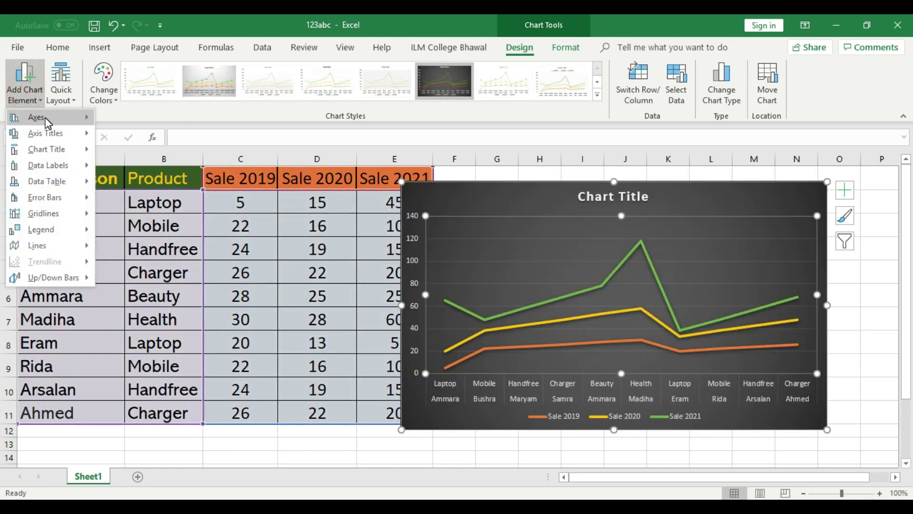
{"action": "mouse_move", "coordinate": [48, 123]}
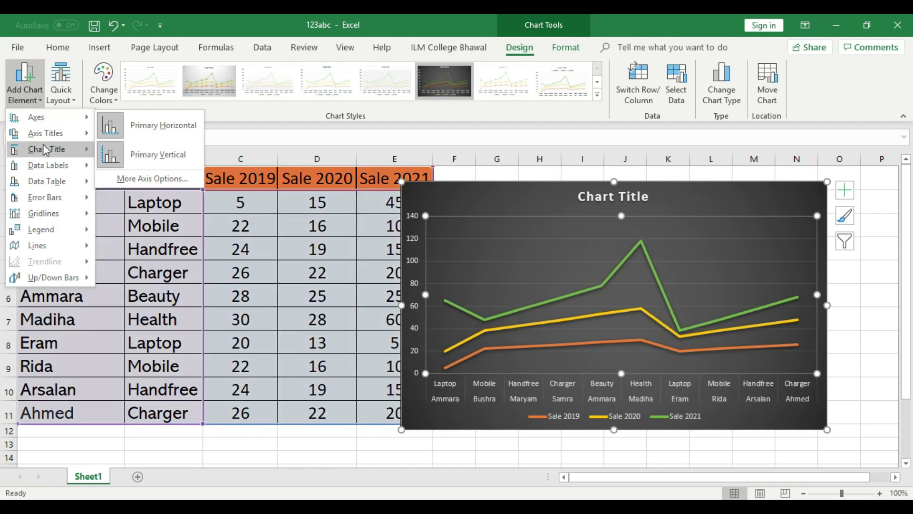
{"action": "mouse_move", "coordinate": [50, 142]}
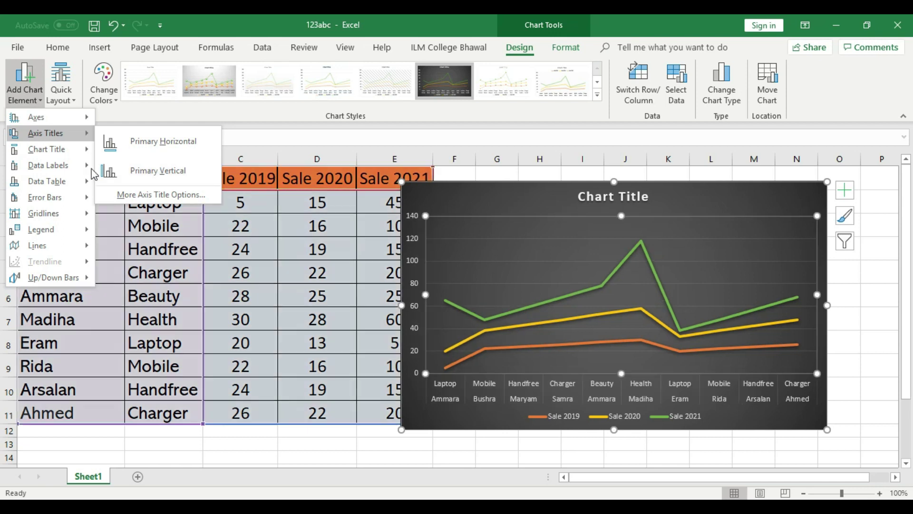
{"action": "mouse_move", "coordinate": [74, 151]}
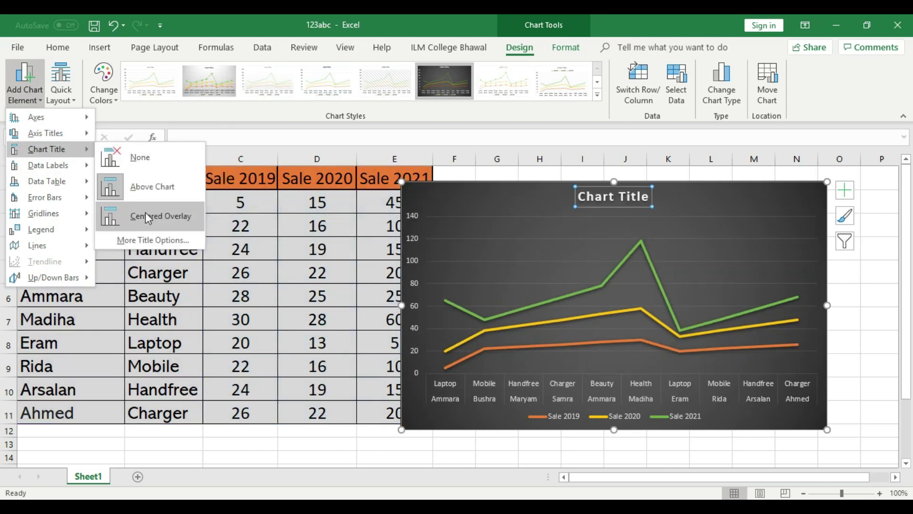
{"action": "mouse_move", "coordinate": [42, 165]}
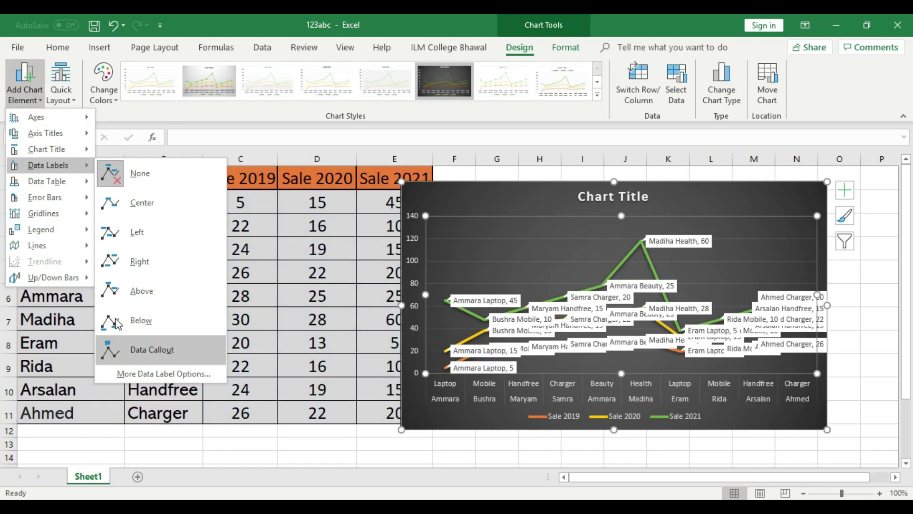
{"action": "mouse_move", "coordinate": [43, 245]}
{"action": "key", "text": "Escape"}
{"action": "key", "text": "Escape"}
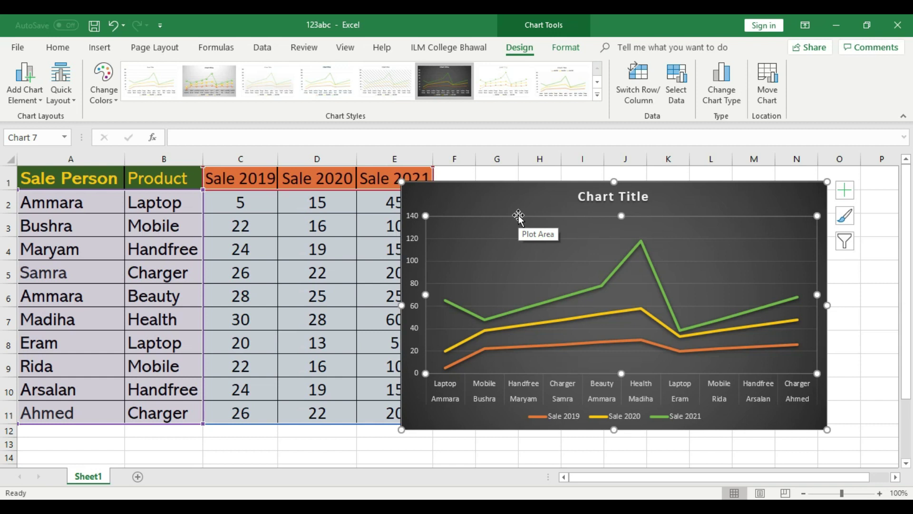
{"action": "double_click", "coordinate": [691, 202]}
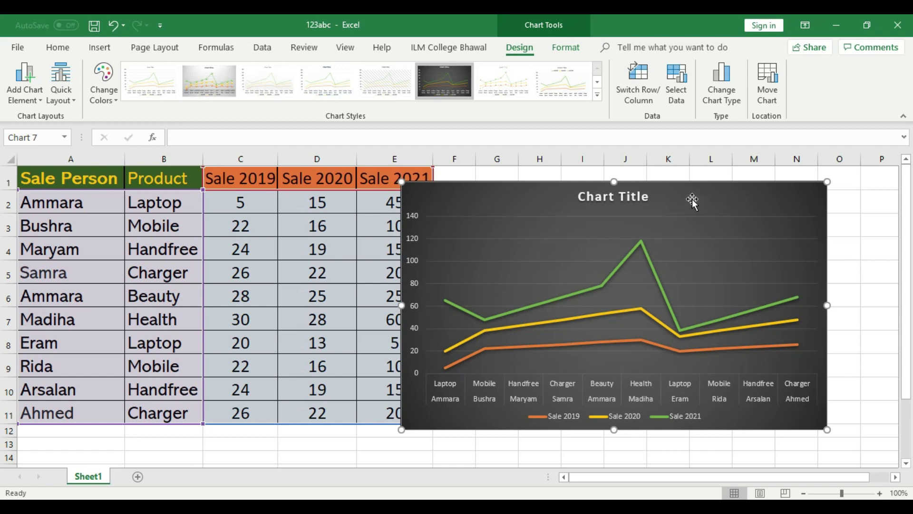
Step: Change the line chart to a Clustered Bar chart and enlarge it to span about columns E to O, down to row 14
{"action": "left_click", "coordinate": [897, 168]}
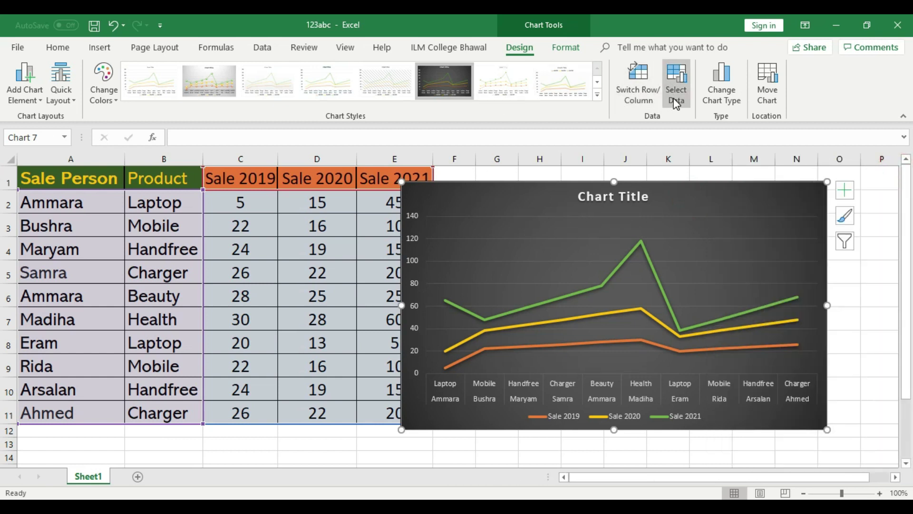
{"action": "left_click", "coordinate": [732, 85]}
{"action": "left_click_drag", "start_coordinate": [384, 64], "coordinate": [182, 101]}
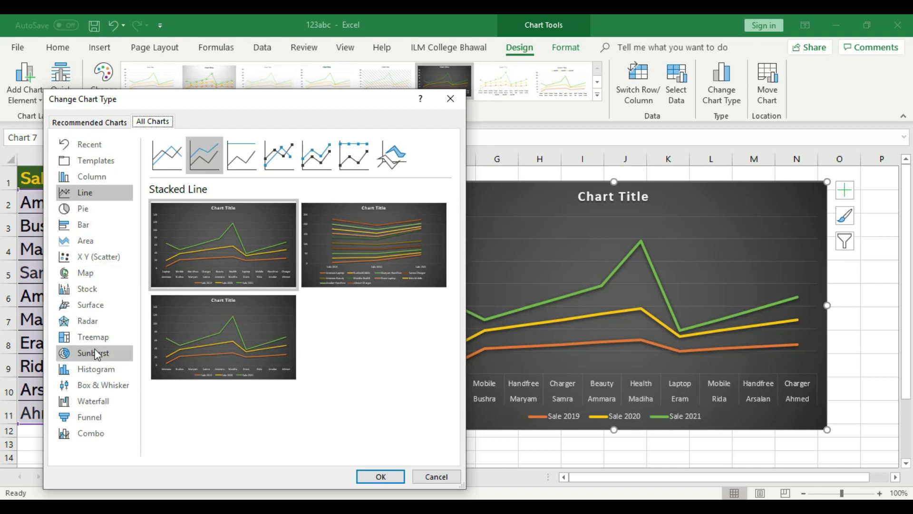
{"action": "left_click", "coordinate": [90, 210]}
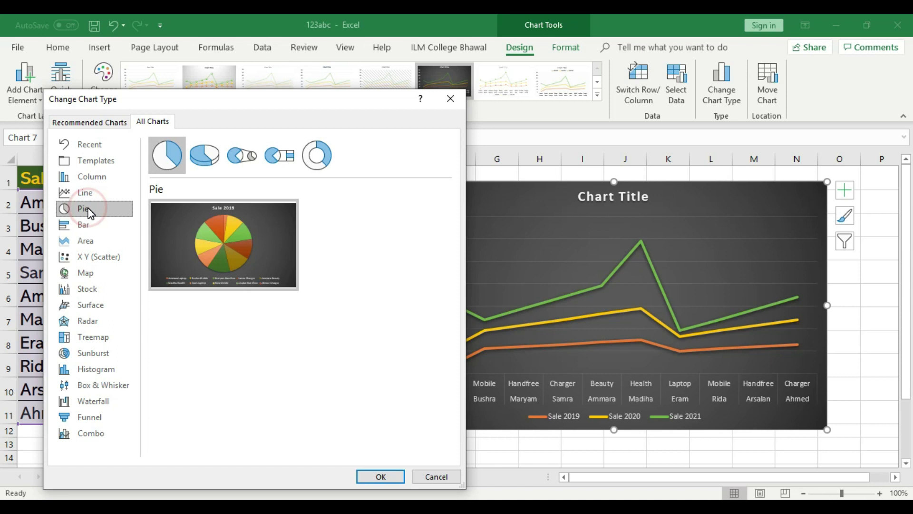
{"action": "left_click", "coordinate": [90, 222]}
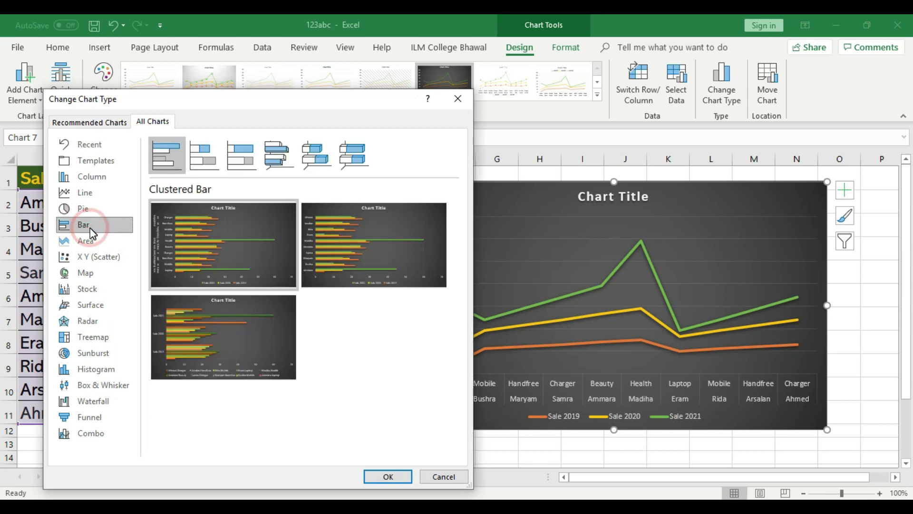
{"action": "mouse_move", "coordinate": [219, 230]}
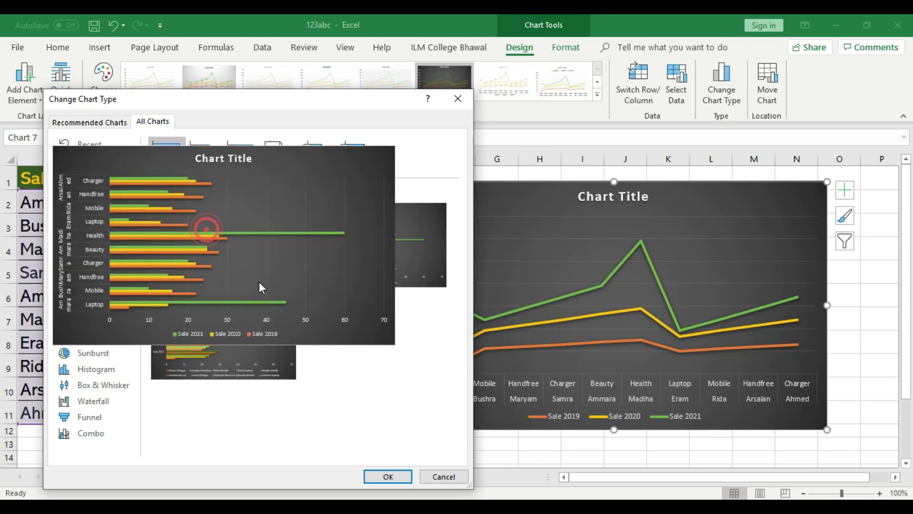
{"action": "left_click", "coordinate": [385, 477]}
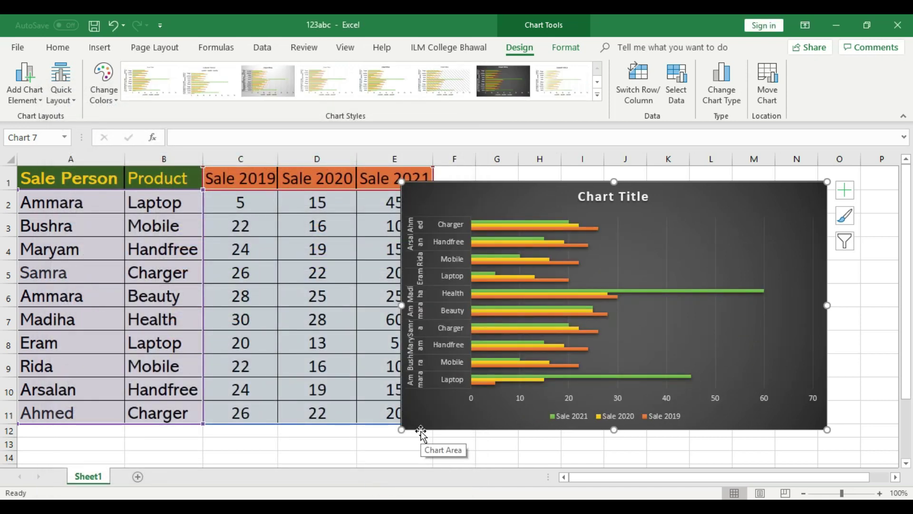
{"action": "left_click_drag", "start_coordinate": [827, 430], "coordinate": [873, 461]}
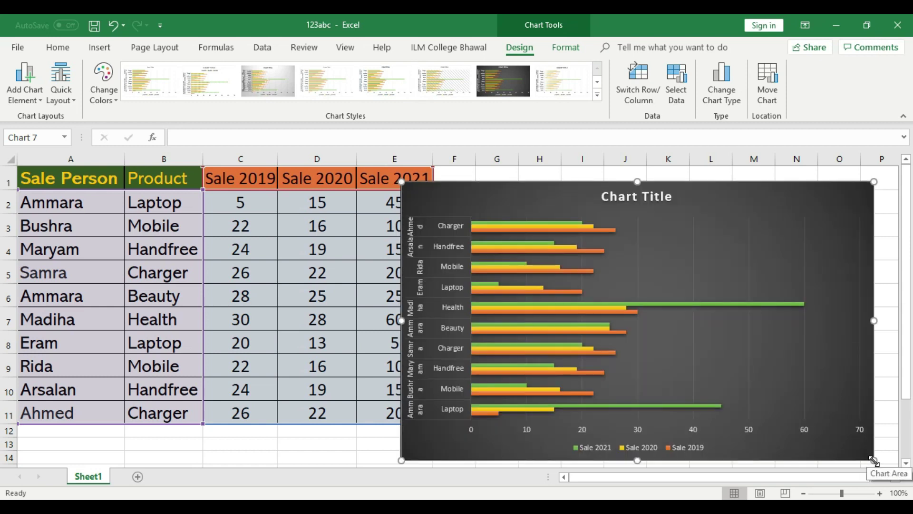
{"action": "left_click_drag", "start_coordinate": [401, 181], "coordinate": [386, 158]}
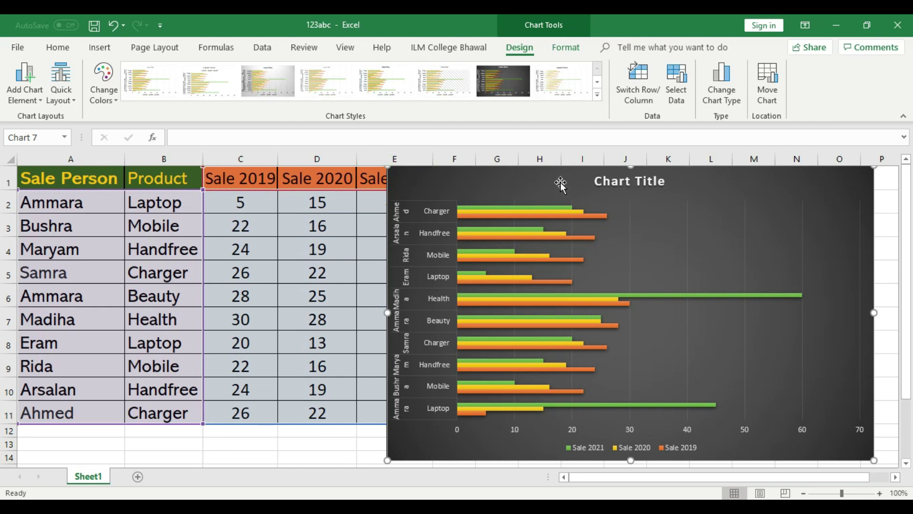
Step: Apply the dark chart style with glowing outlined bars, and keep the Colorful orange, yellow and green palette
{"action": "left_click", "coordinate": [596, 94]}
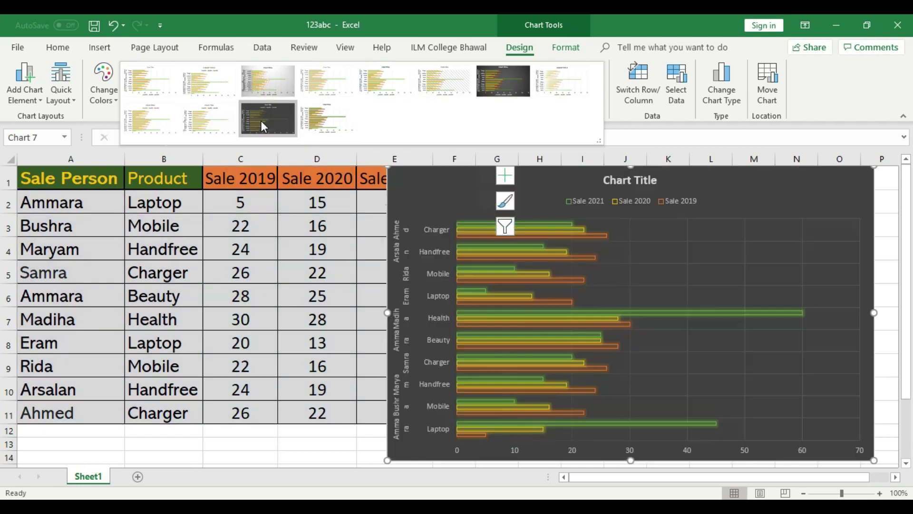
{"action": "left_click", "coordinate": [261, 121]}
{"action": "left_click", "coordinate": [103, 89]}
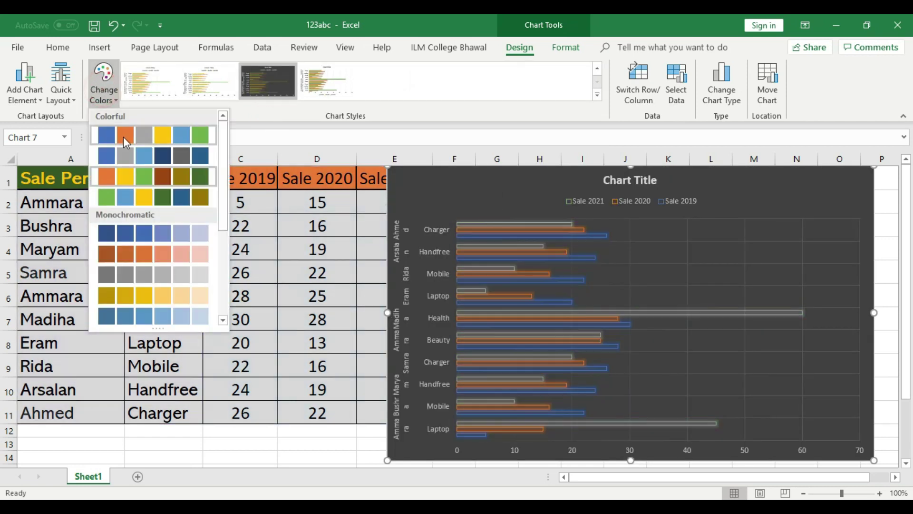
{"action": "left_click", "coordinate": [130, 175]}
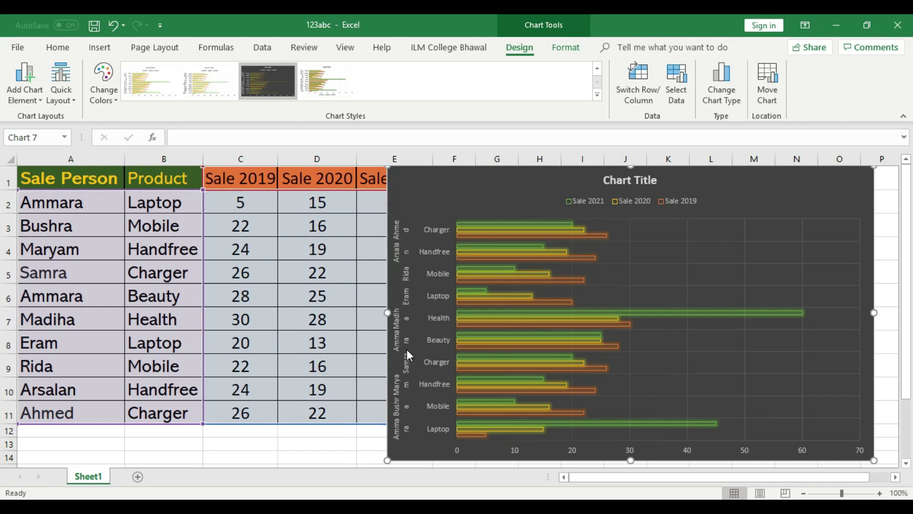
Step: Delete the bar chart and open the recommended charts for the sales table
{"action": "left_click", "coordinate": [734, 178]}
{"action": "key", "text": "Delete"}
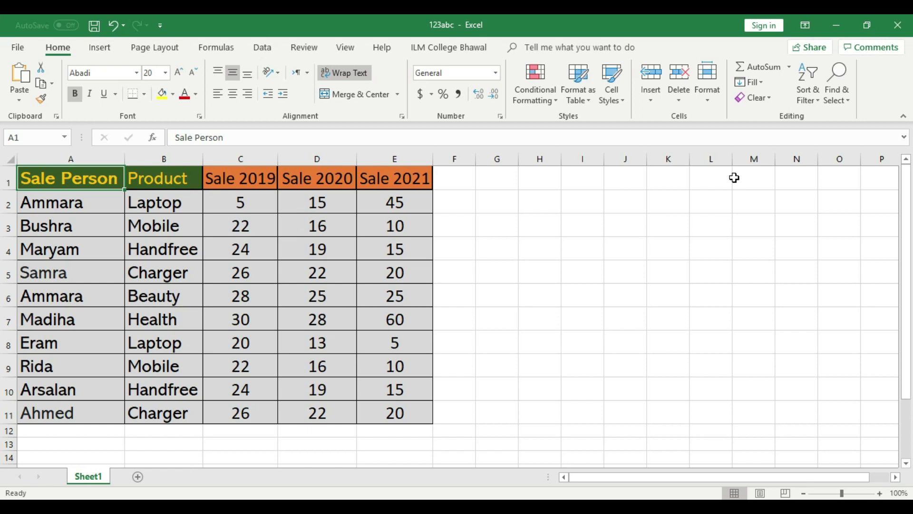
{"action": "left_click", "coordinate": [78, 178]}
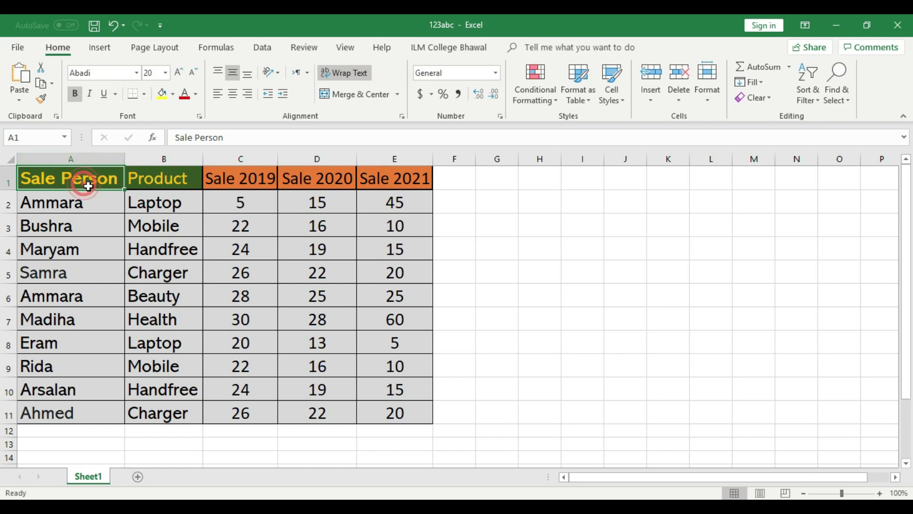
{"action": "left_click", "coordinate": [102, 50]}
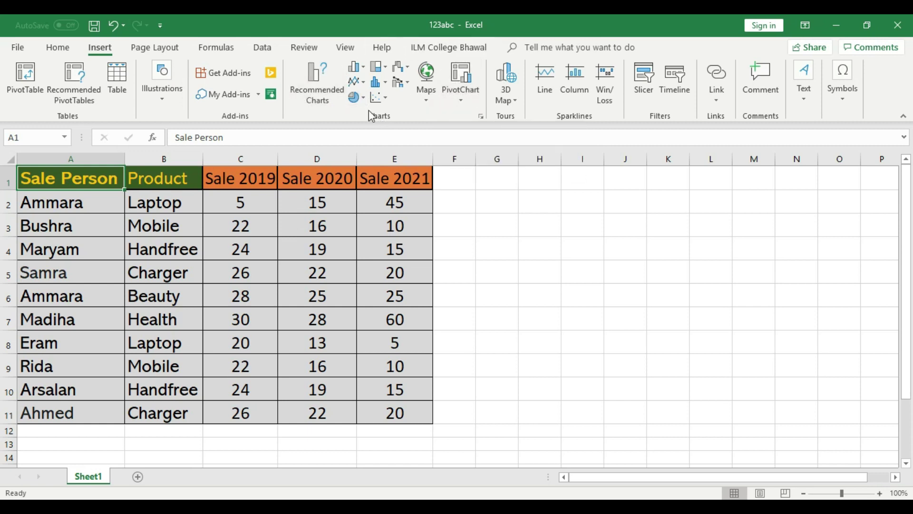
{"action": "left_click", "coordinate": [481, 117]}
{"action": "left_click_drag", "start_coordinate": [434, 69], "coordinate": [604, 83]}
{"action": "mouse_move", "coordinate": [546, 135]}
{"action": "left_mouse_down"}
{"action": "mouse_move", "coordinate": [547, 166]}
{"action": "mouse_move", "coordinate": [546, 136]}
{"action": "left_mouse_up"}
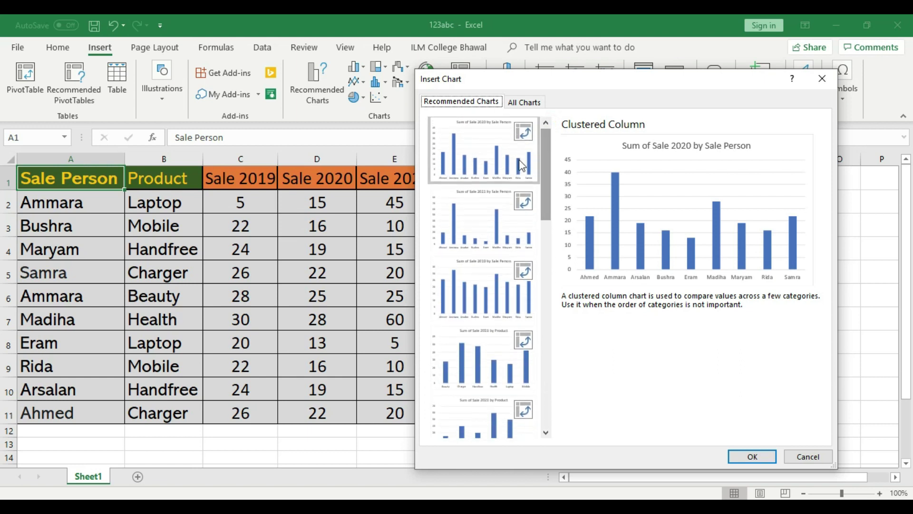
Step: Compare the recommended charts, insert the "Sum of Sale 2020 by Sale Person" clustered column PivotChart, and close its field list
{"action": "left_click", "coordinate": [495, 222]}
{"action": "left_click", "coordinate": [500, 293]}
{"action": "mouse_move", "coordinate": [543, 173]}
{"action": "left_mouse_down"}
{"action": "mouse_move", "coordinate": [547, 381]}
{"action": "mouse_move", "coordinate": [546, 171]}
{"action": "left_mouse_up"}
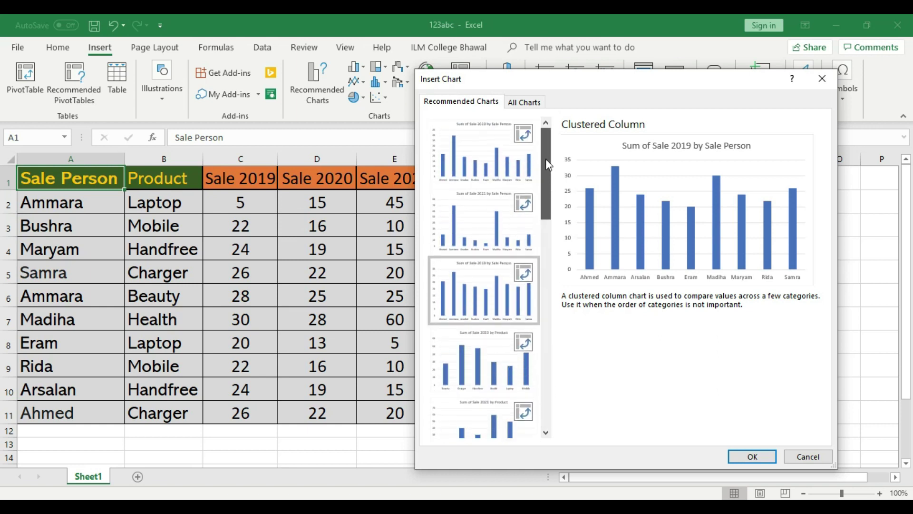
{"action": "left_click", "coordinate": [502, 153]}
{"action": "left_click", "coordinate": [761, 457]}
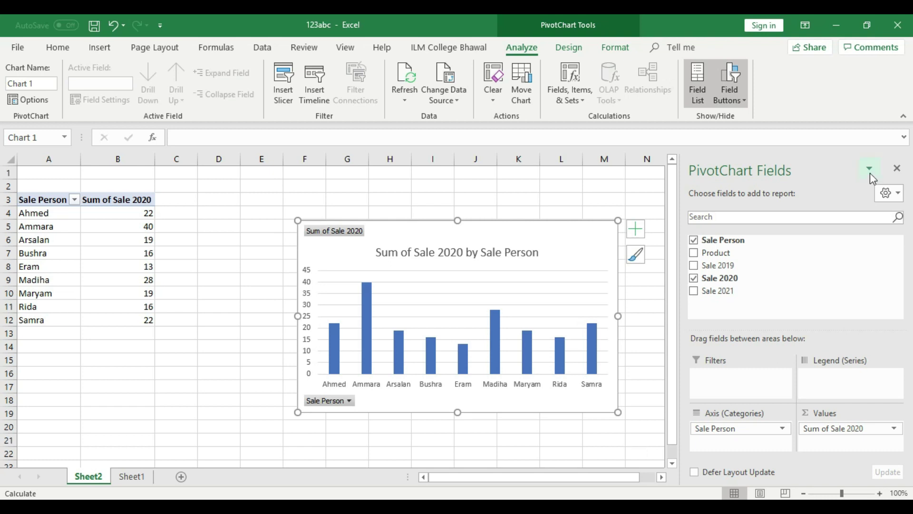
{"action": "left_click", "coordinate": [897, 167]}
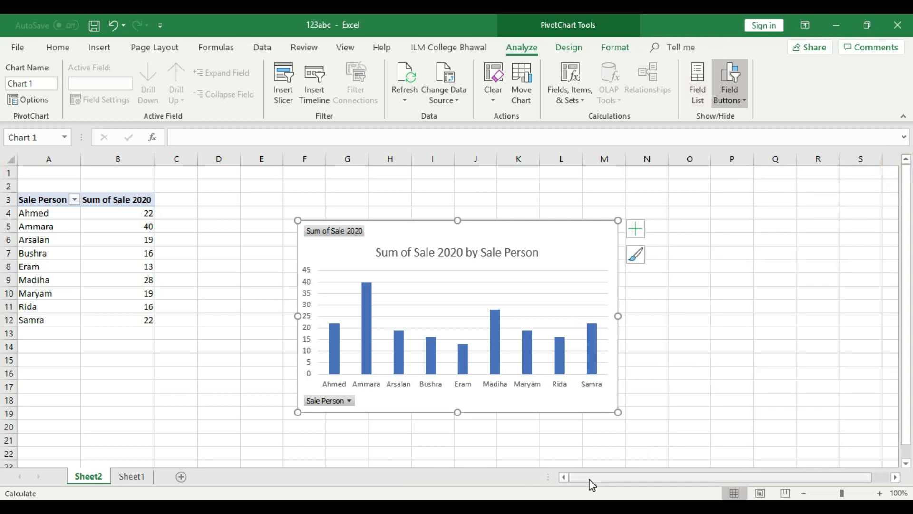
Step: Undo the PivotChart insertion and the earlier deletion of the bar chart
{"action": "key", "text": "ctrl+z"}
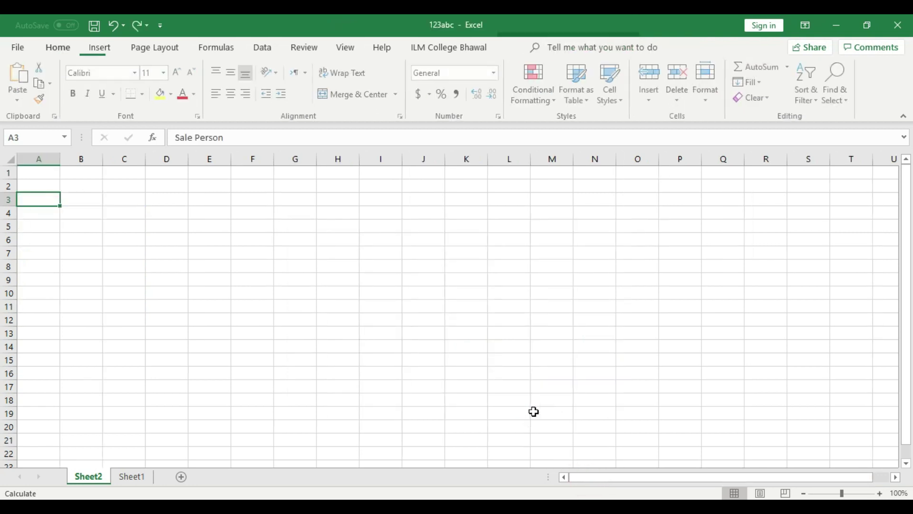
{"action": "key", "text": "ctrl+z"}
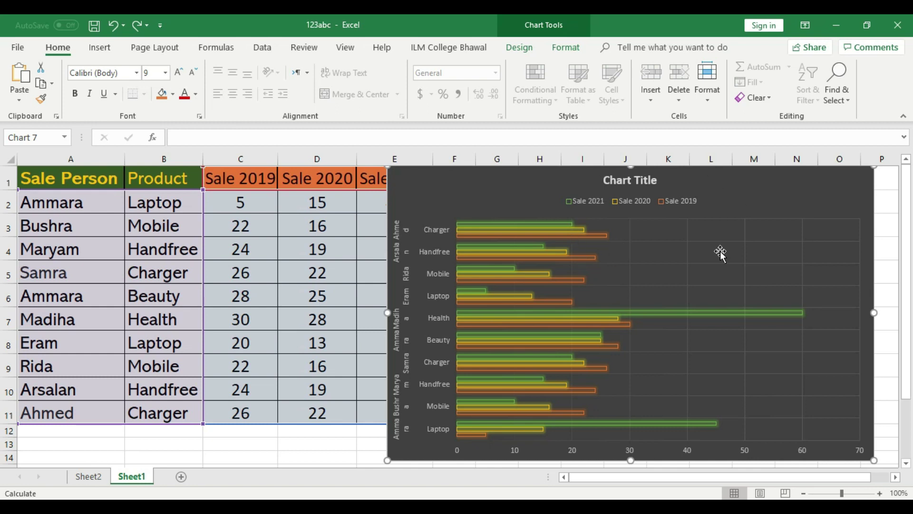
Step: Select the entire bar chart on Sheet1 and delete it
{"action": "left_click", "coordinate": [687, 242]}
{"action": "left_click", "coordinate": [602, 194]}
{"action": "left_click", "coordinate": [507, 190]}
{"action": "left_click", "coordinate": [828, 187]}
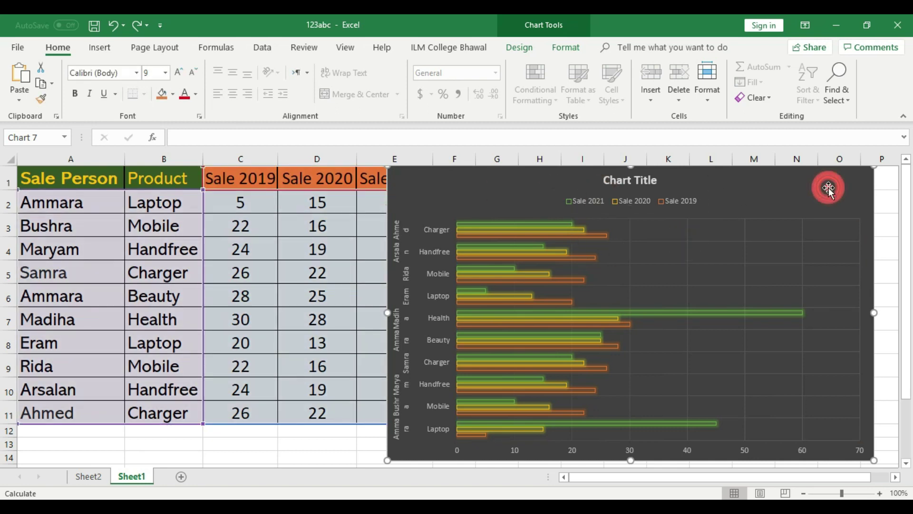
{"action": "key", "text": "Delete"}
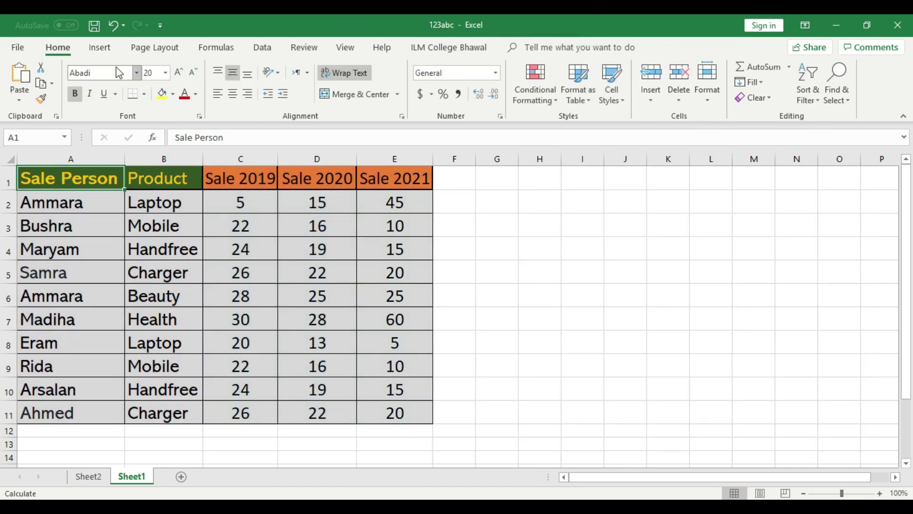
Step: Preview the pie, bar and 3-D pie types for the sales table, and insert a Doughnut chart
{"action": "left_click", "coordinate": [118, 193]}
{"action": "left_click", "coordinate": [76, 173]}
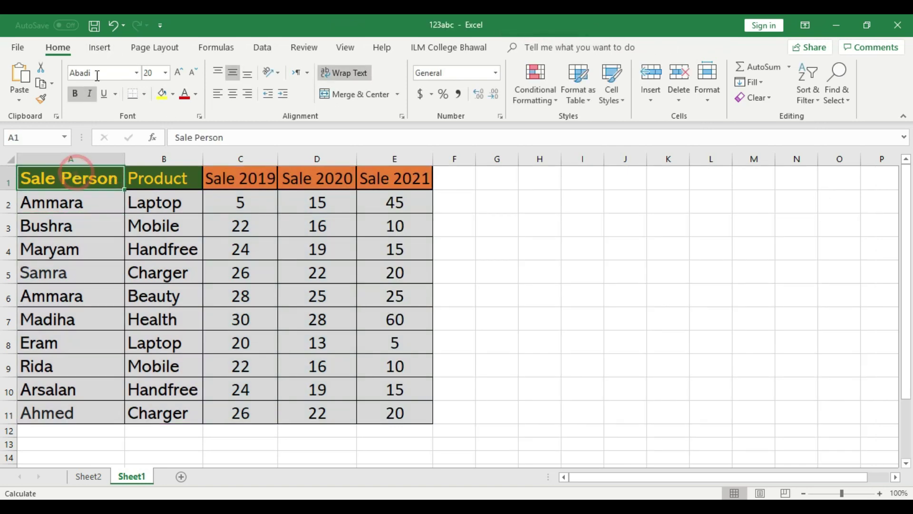
{"action": "left_click", "coordinate": [100, 47]}
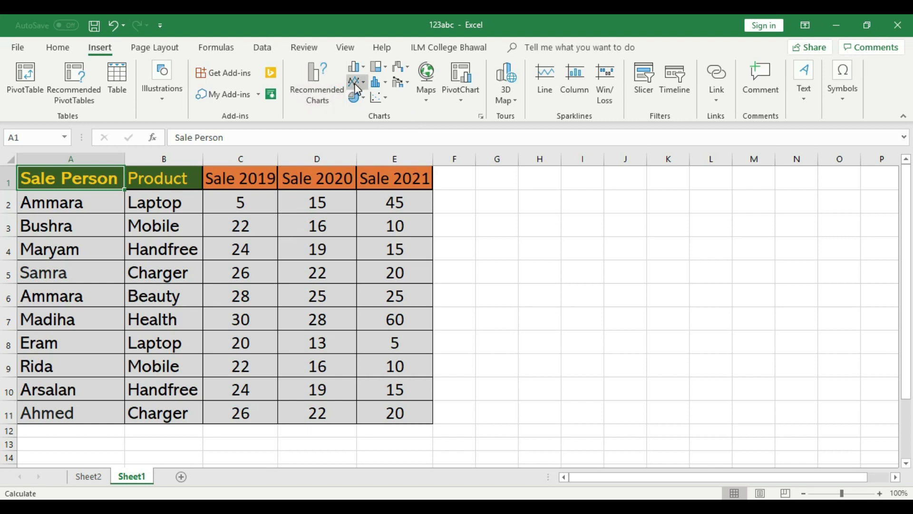
{"action": "left_click", "coordinate": [482, 116]}
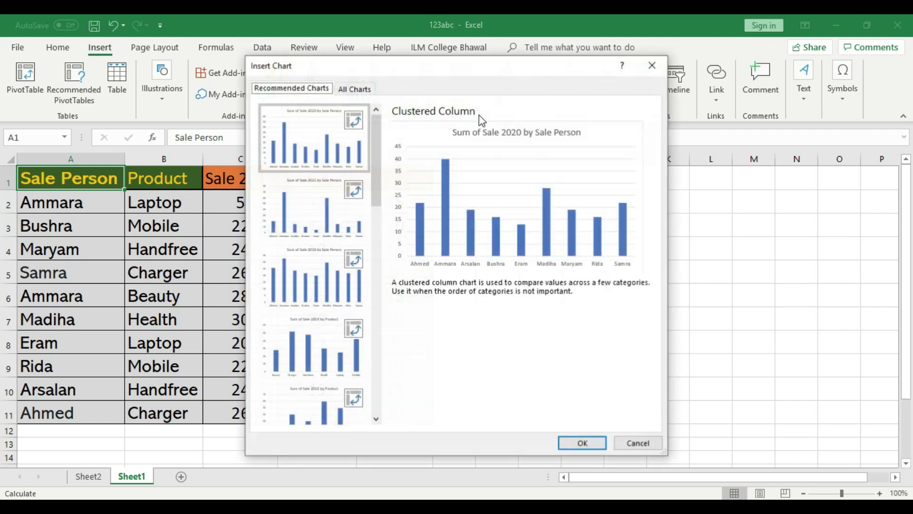
{"action": "left_click", "coordinate": [361, 91]}
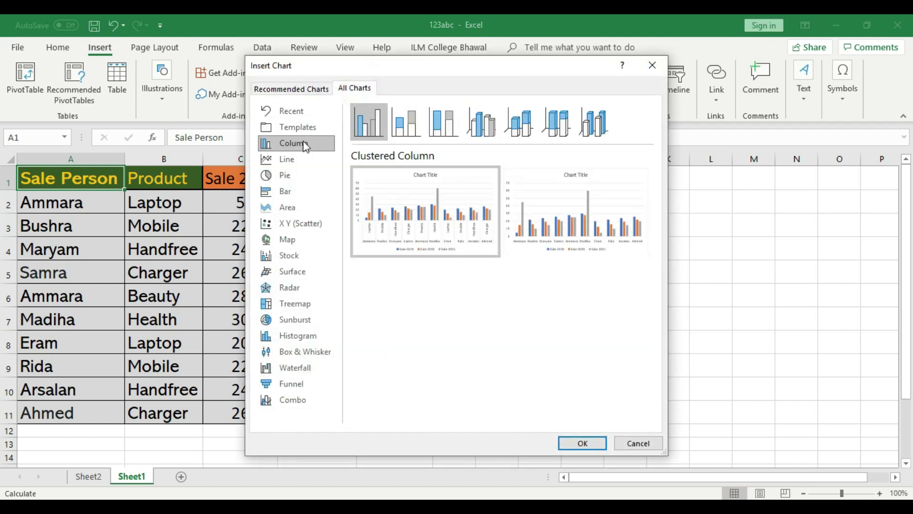
{"action": "left_click", "coordinate": [276, 177]}
{"action": "left_click", "coordinate": [284, 191]}
{"action": "left_click", "coordinate": [288, 178]}
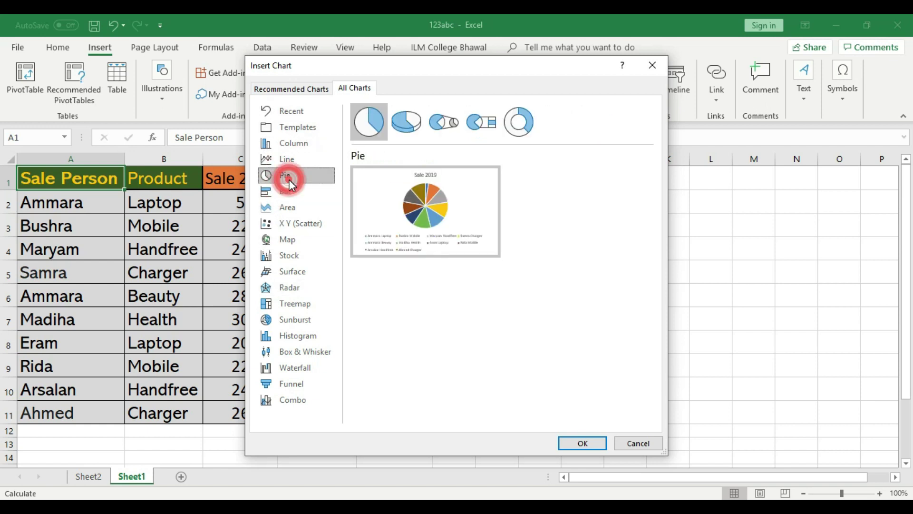
{"action": "left_click", "coordinate": [408, 124]}
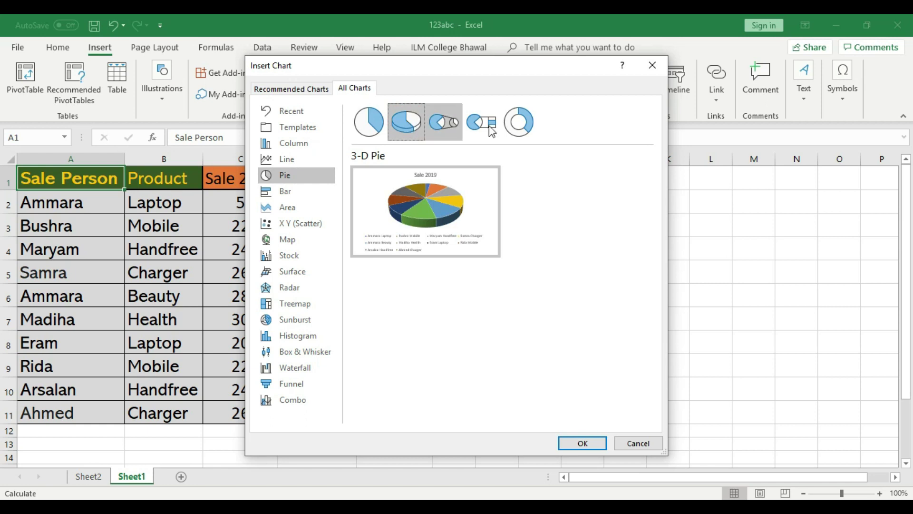
{"action": "left_click", "coordinate": [522, 123]}
{"action": "mouse_move", "coordinate": [546, 217]}
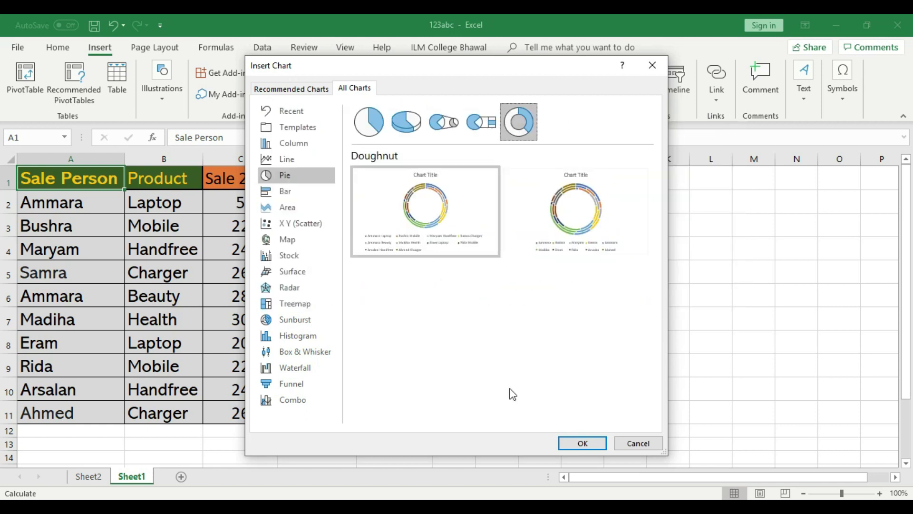
{"action": "left_click", "coordinate": [576, 444]}
Step: Place and enlarge the doughnut chart over about columns E to O, down to row 13, and minimize the workbook window
{"action": "left_click_drag", "start_coordinate": [528, 316], "coordinate": [624, 262]}
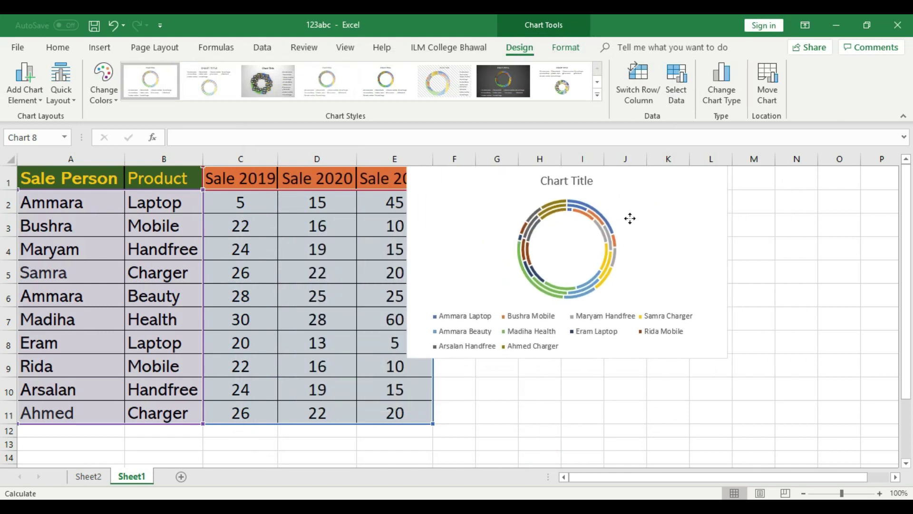
{"action": "left_click_drag", "start_coordinate": [713, 357], "coordinate": [856, 440]}
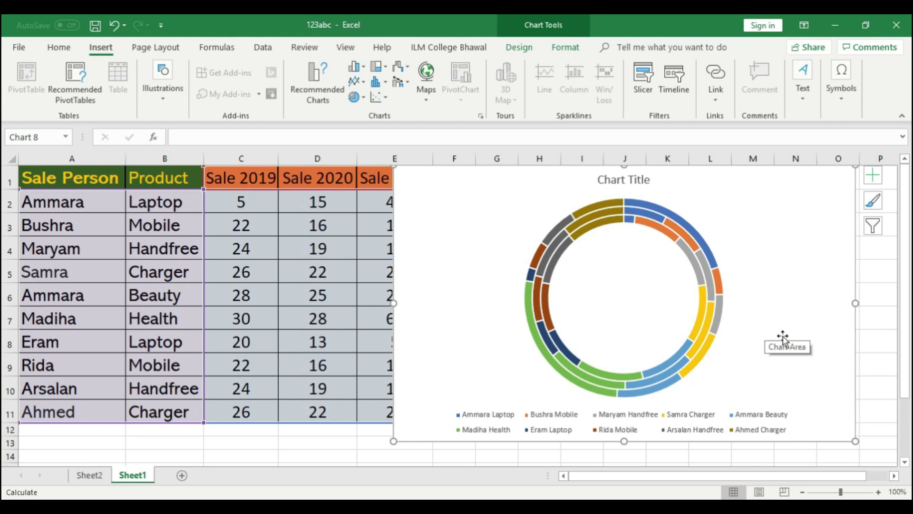
{"action": "left_click", "coordinate": [835, 25]}
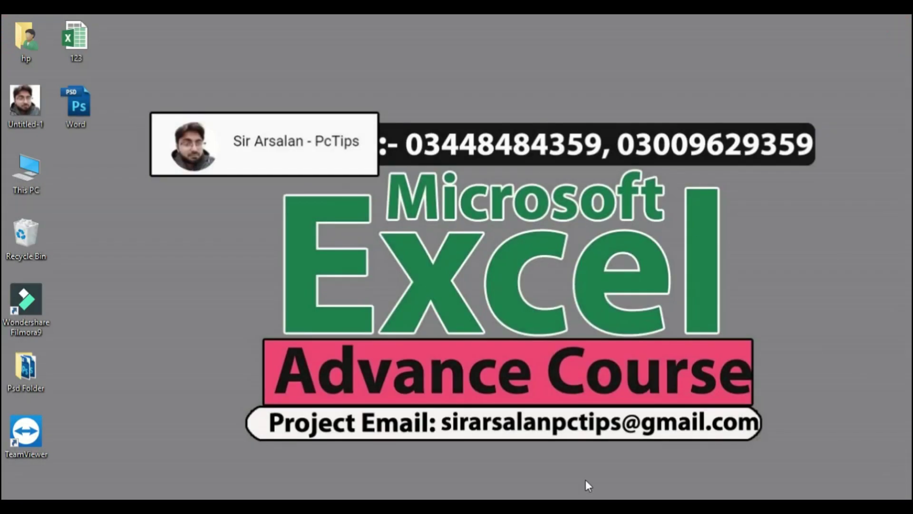